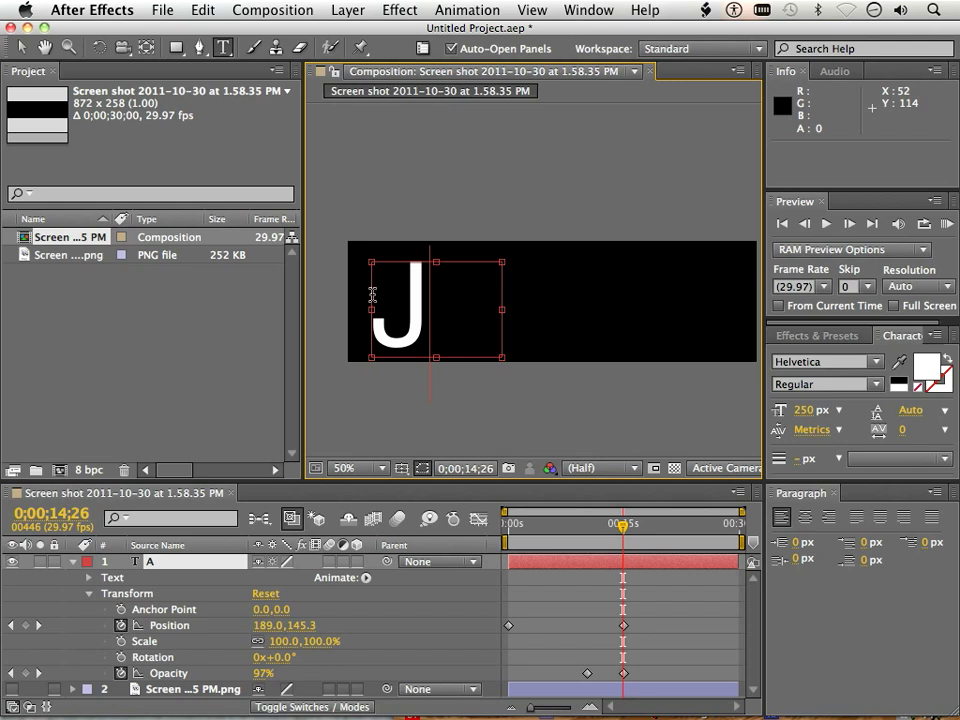
- Finish editing the letter J text layer and nest its composition inside a new composition
{"action": "left_click", "coordinate": [493, 388]}
{"action": "mouse_move", "coordinate": [621, 523]}
{"action": "left_mouse_down"}
{"action": "mouse_move", "coordinate": [480, 527]}
{"action": "mouse_move", "coordinate": [630, 527]}
{"action": "mouse_move", "coordinate": [622, 525]}
{"action": "left_mouse_up"}
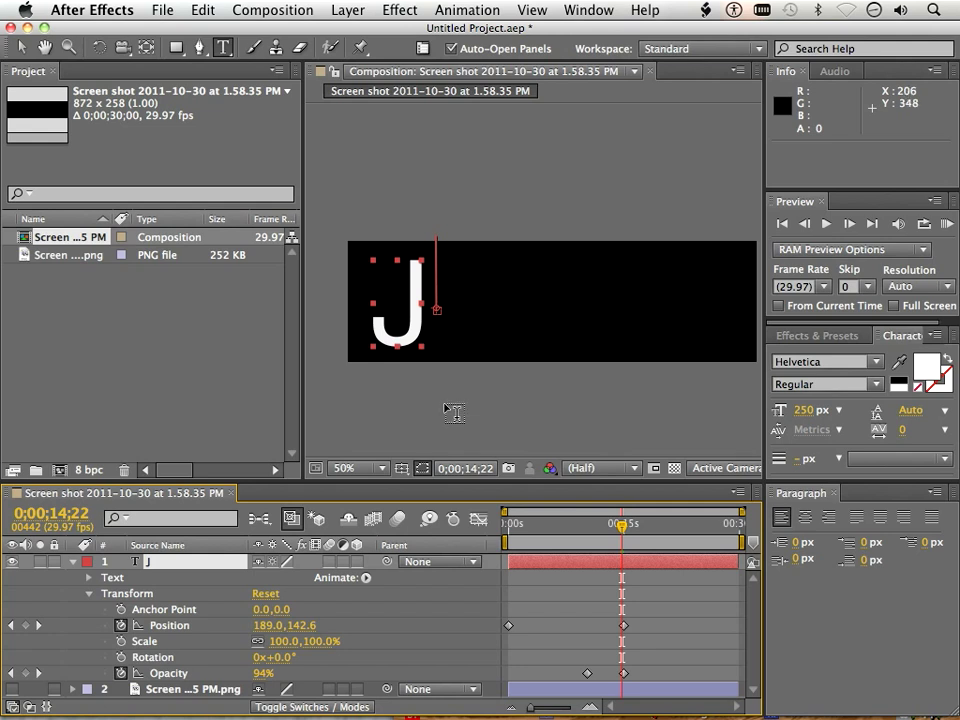
{"action": "left_click", "coordinate": [148, 319]}
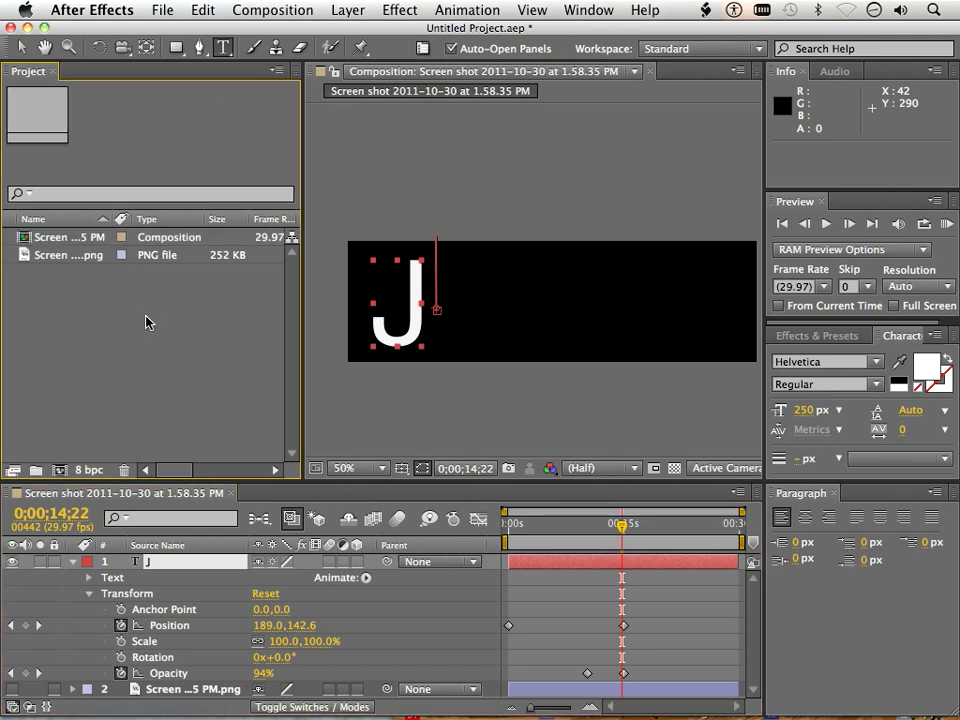
{"action": "left_click", "coordinate": [55, 243]}
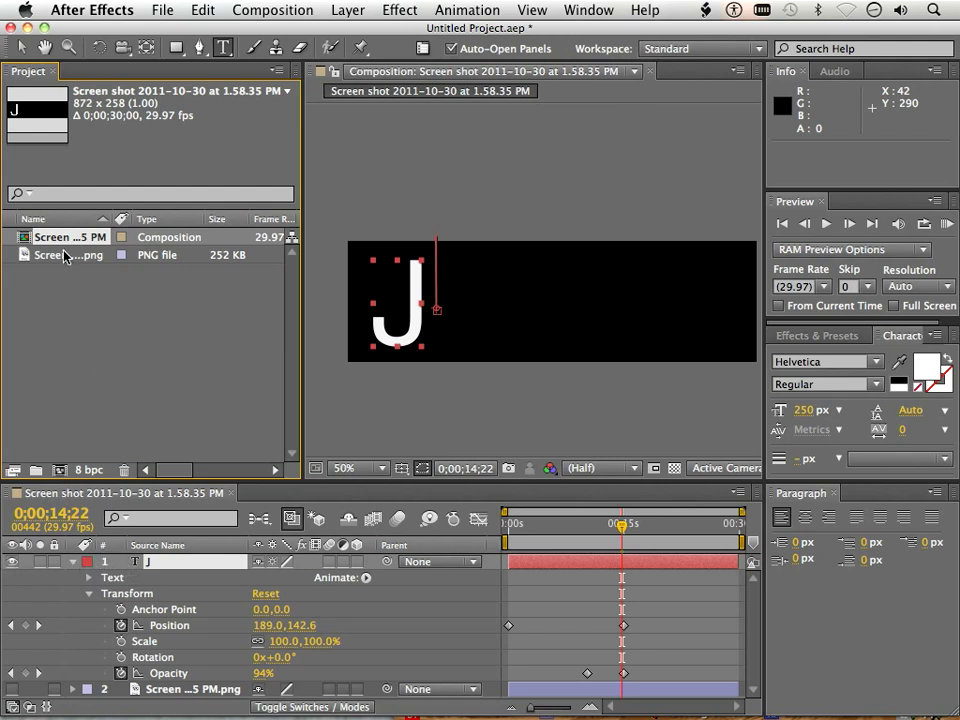
{"action": "left_click_drag", "start_coordinate": [63, 240], "coordinate": [59, 468]}
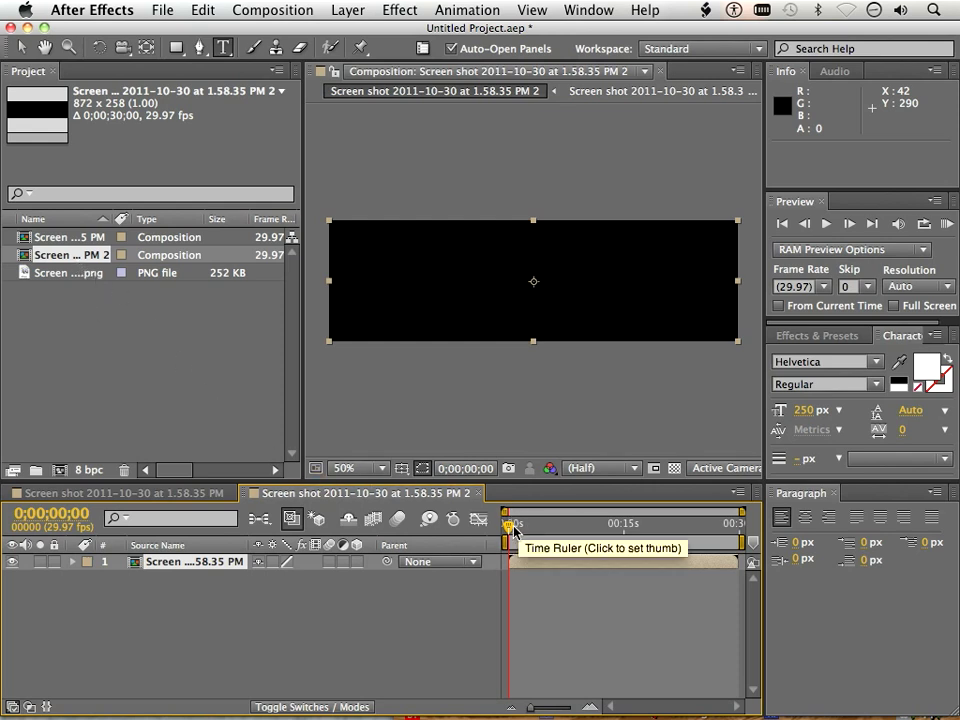
- Open the nested composition from its layer and widen the Name column of the project list
{"action": "mouse_move", "coordinate": [514, 527]}
{"action": "left_mouse_down"}
{"action": "mouse_move", "coordinate": [609, 533]}
{"action": "mouse_move", "coordinate": [508, 525]}
{"action": "left_mouse_up"}
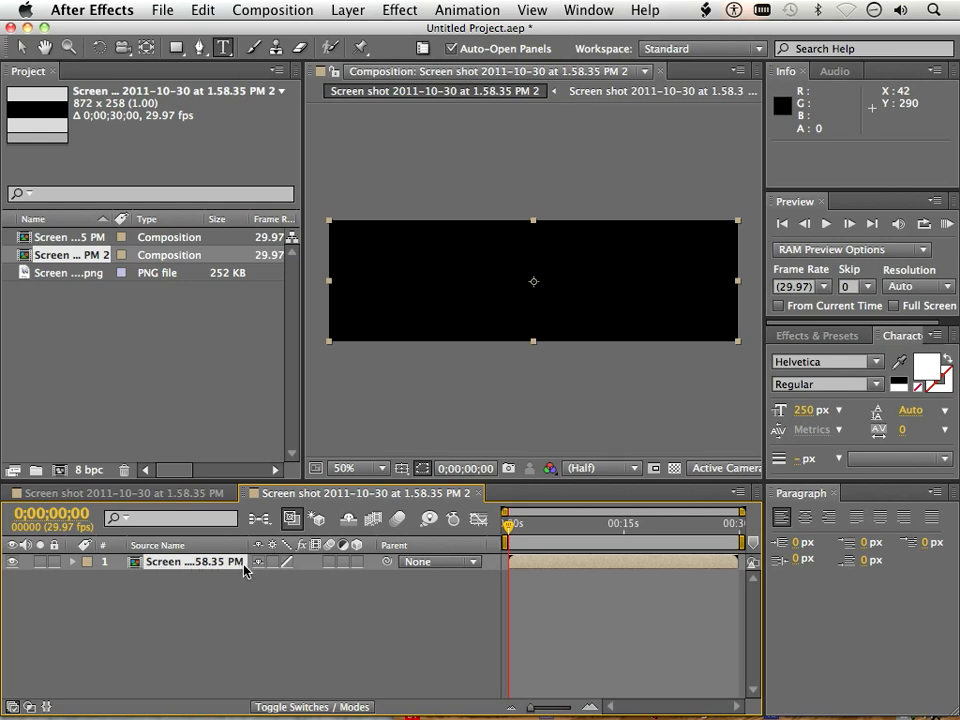
{"action": "double_click", "coordinate": [139, 564]}
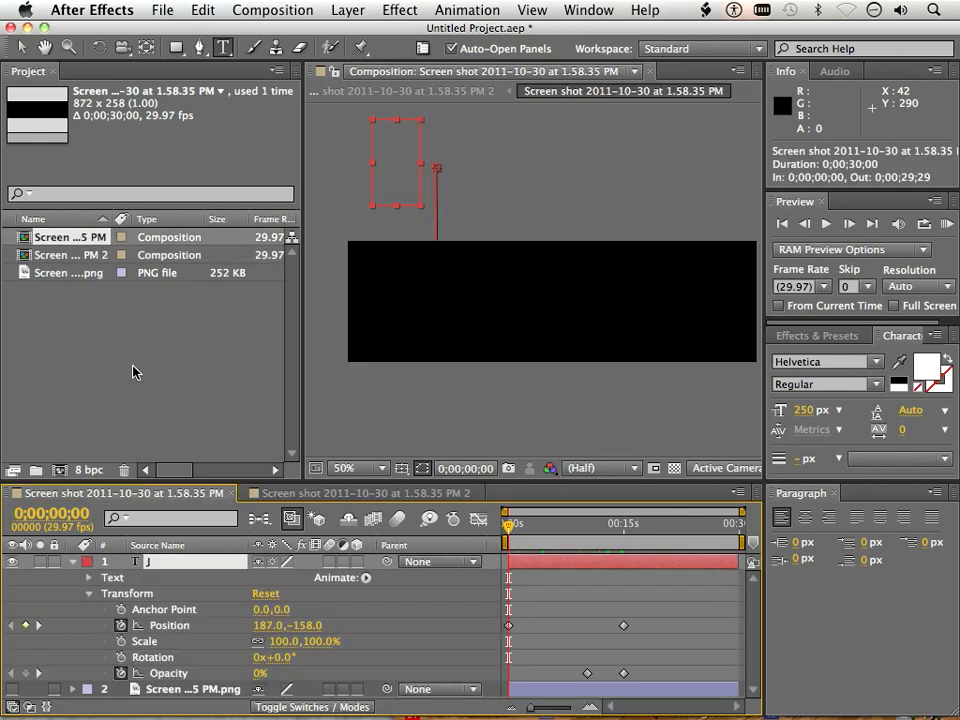
{"action": "left_click_drag", "start_coordinate": [117, 218], "coordinate": [193, 218]}
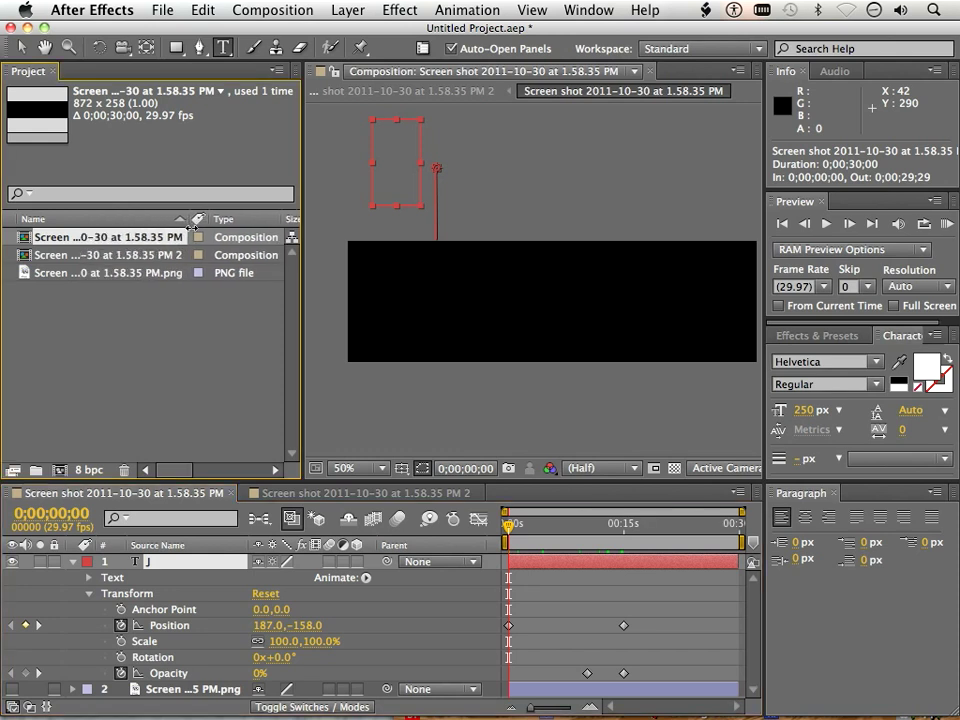
- Open the new outer composition and rename it Main
{"action": "left_click", "coordinate": [156, 258]}
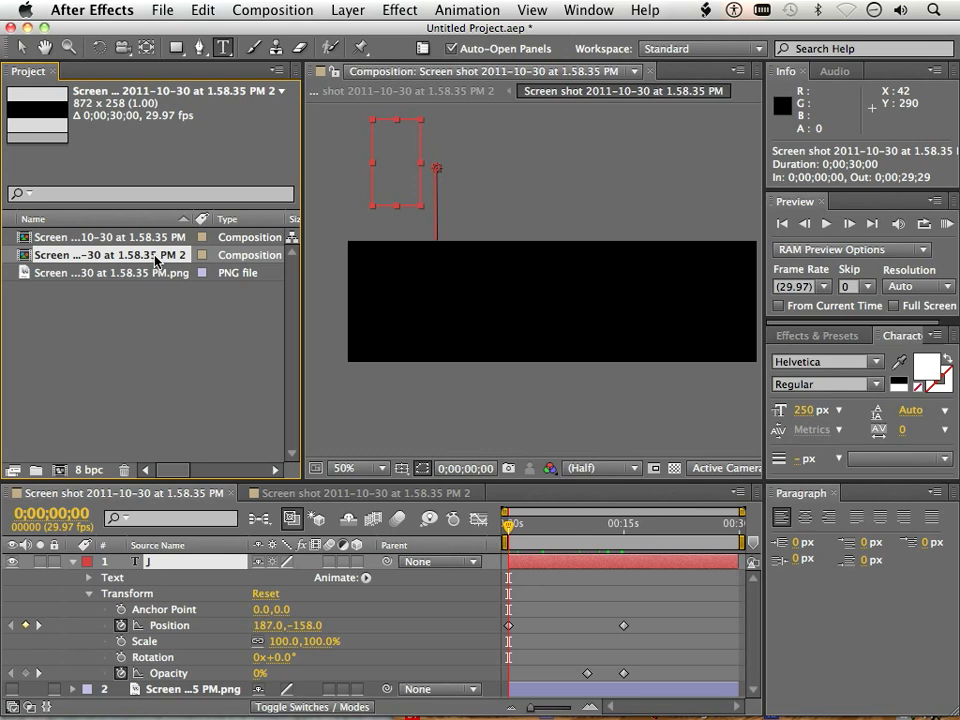
{"action": "double_click", "coordinate": [156, 258]}
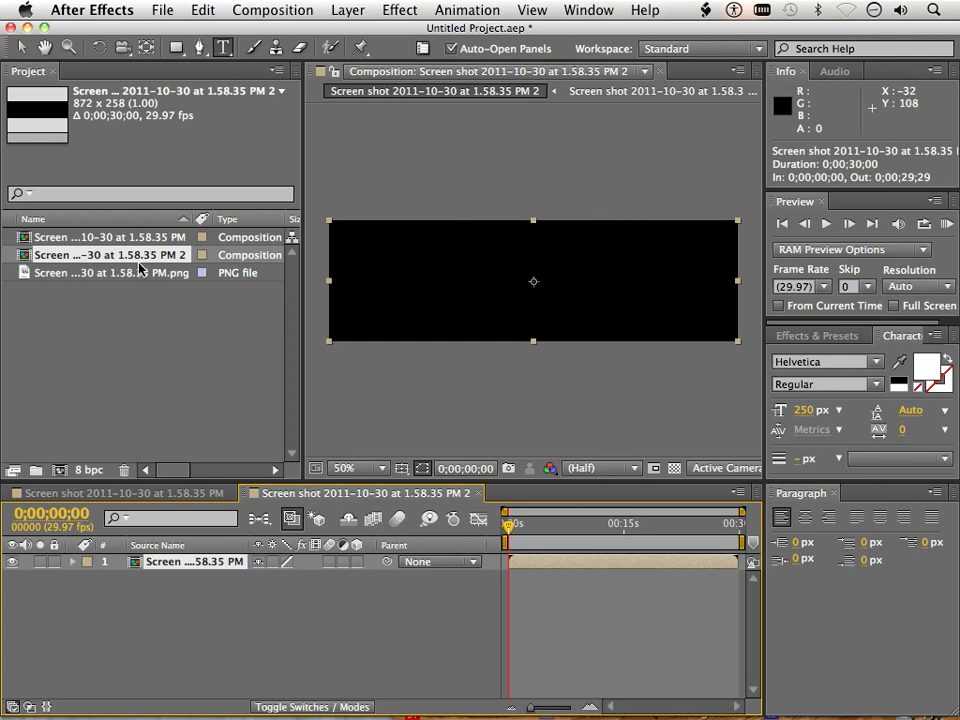
{"action": "right_click", "coordinate": [90, 261]}
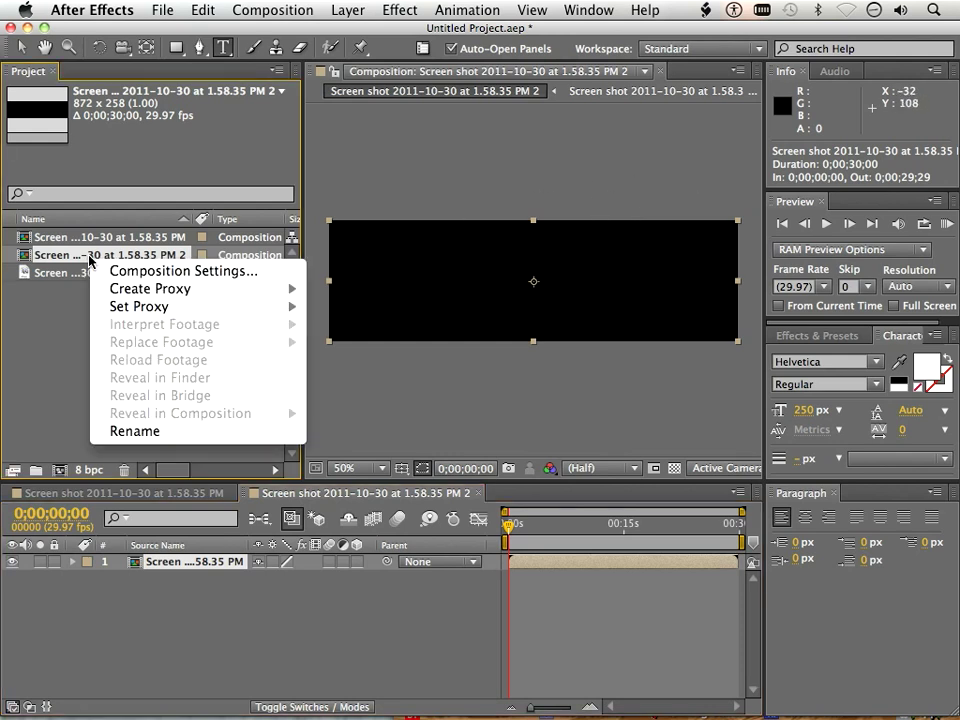
{"action": "left_click", "coordinate": [100, 431]}
{"action": "type", "text": "M"}
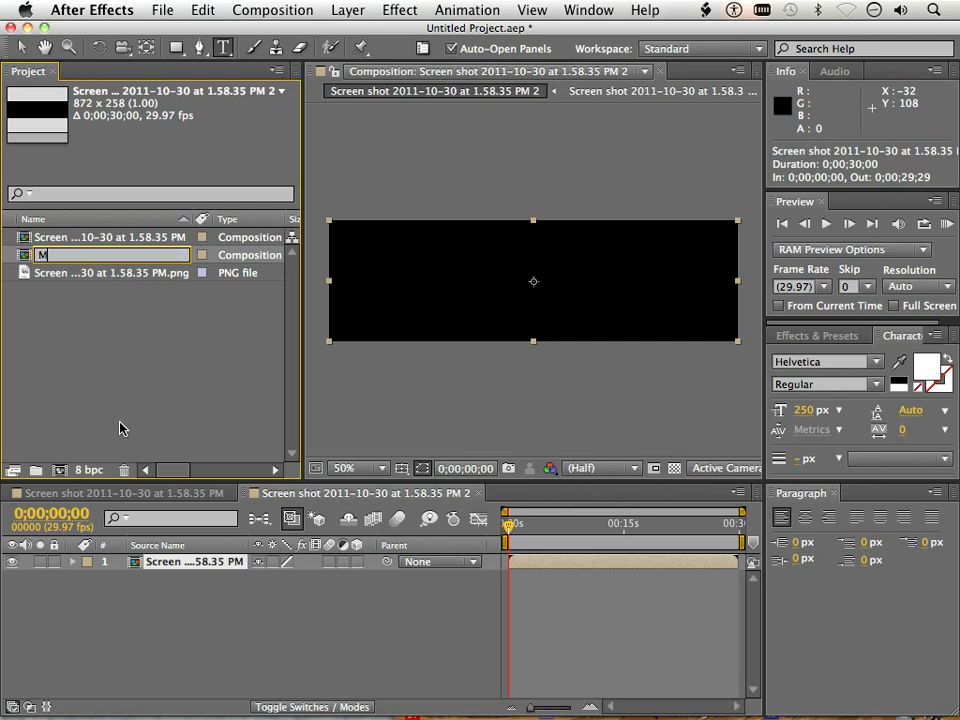
{"action": "type", "text": "ain"}
{"action": "key", "text": "Return"}
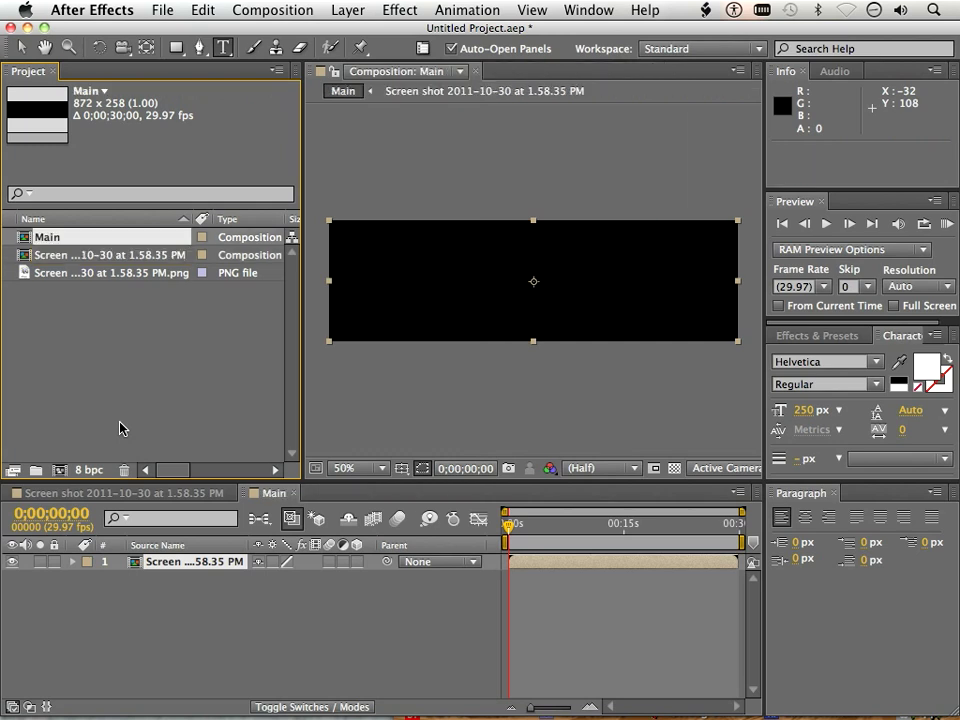
- Open the original composition containing the letter J and rename it Name_title
{"action": "left_click", "coordinate": [67, 256]}
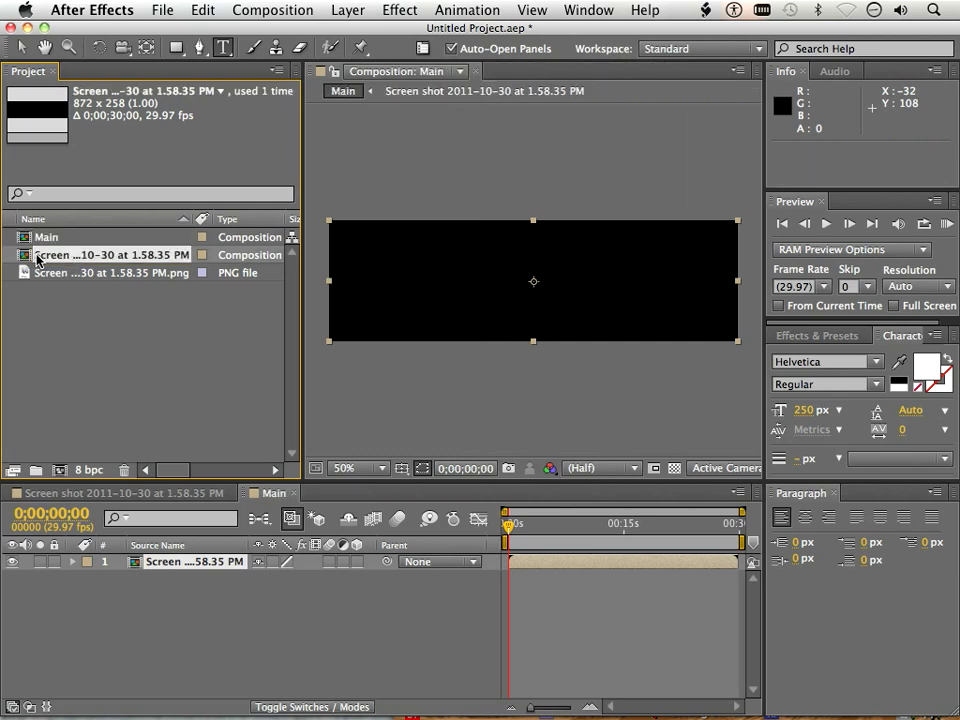
{"action": "double_click", "coordinate": [35, 255]}
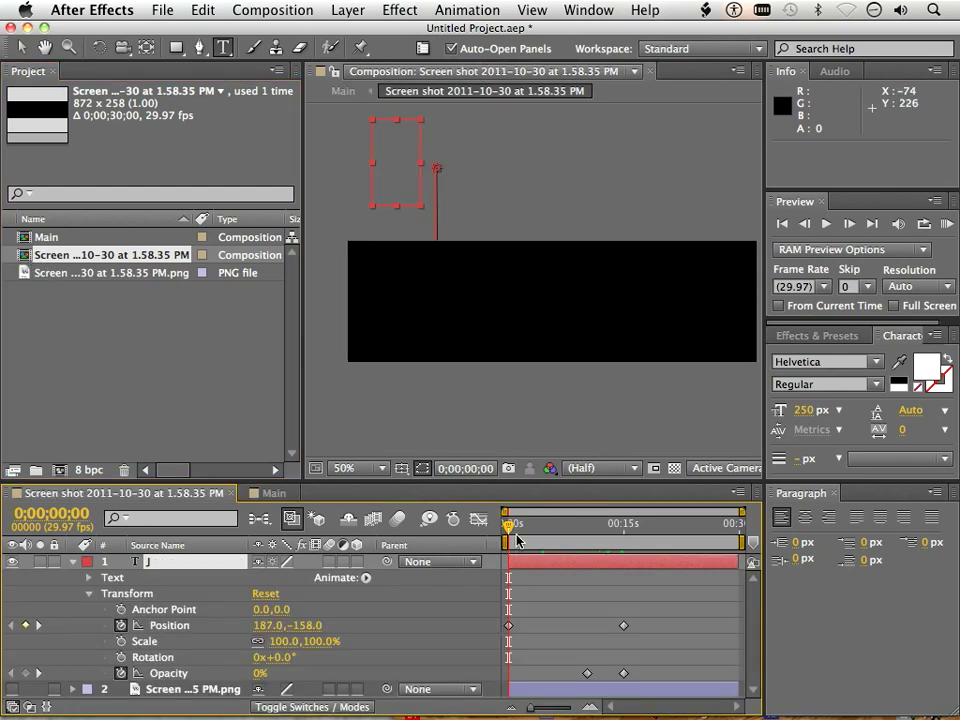
{"action": "left_click_drag", "start_coordinate": [514, 530], "coordinate": [560, 536]}
{"action": "key", "text": "Home"}
{"action": "right_click", "coordinate": [77, 262]}
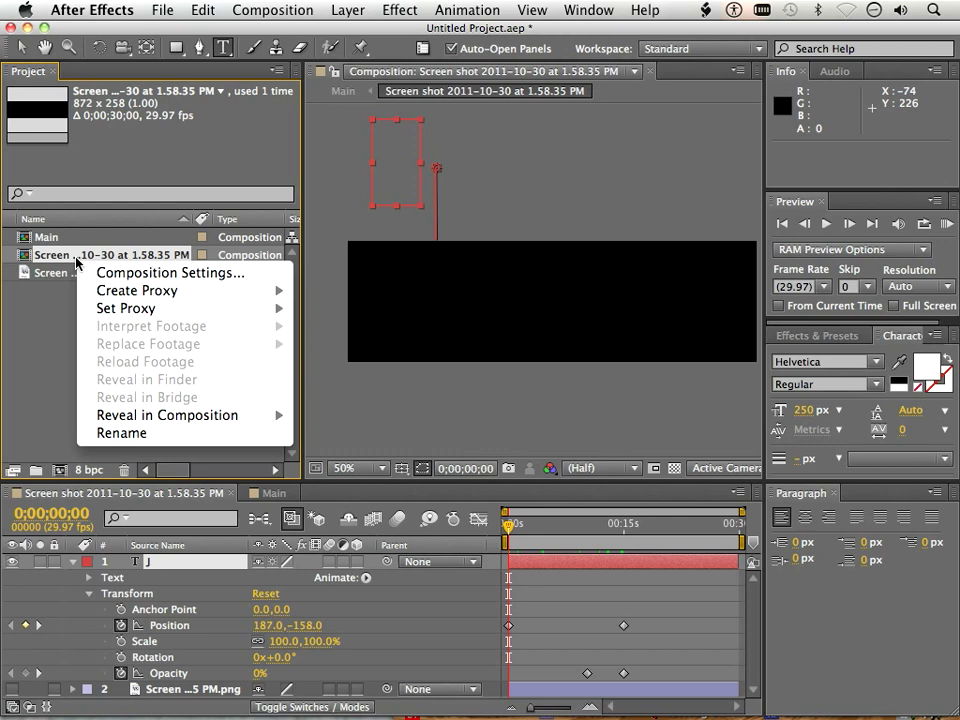
{"action": "left_click", "coordinate": [145, 433]}
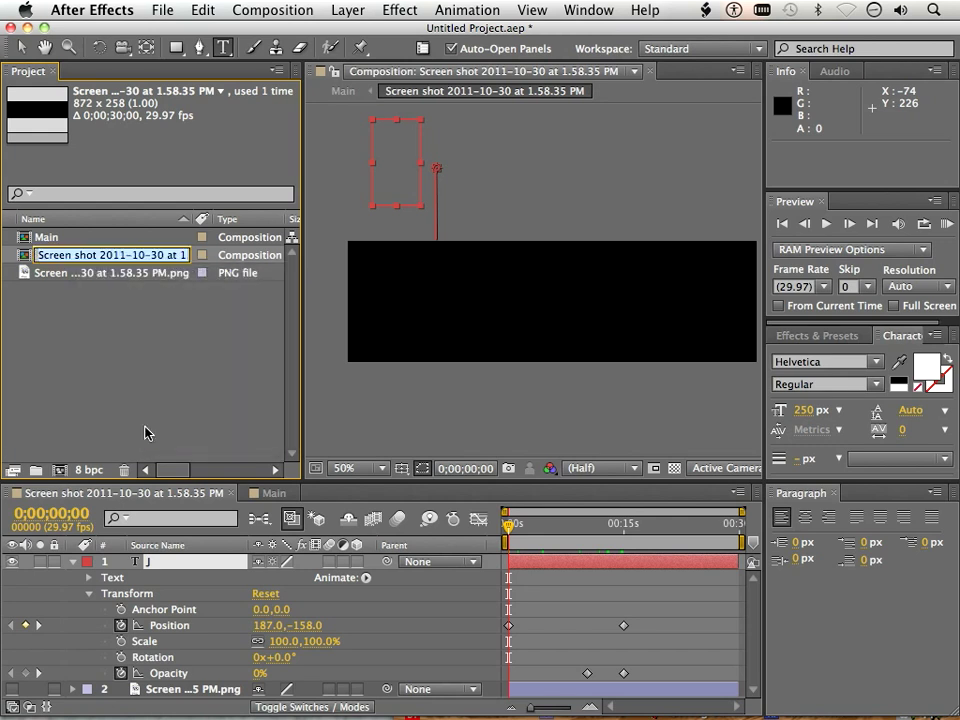
{"action": "type", "text": "Nam"}
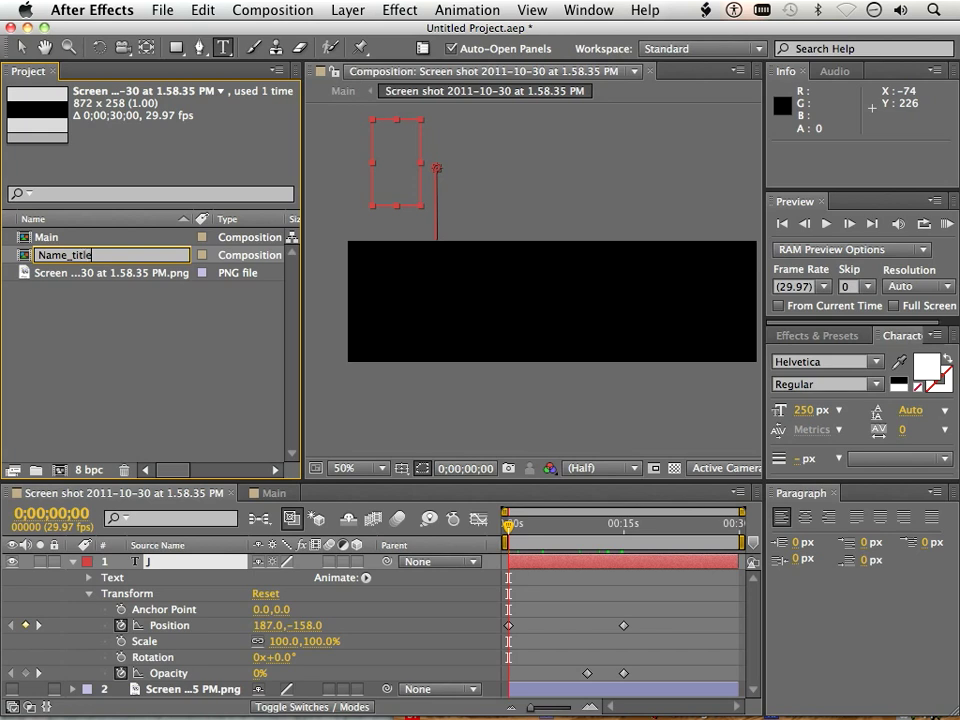
{"action": "type", "text": "e_title"}
{"action": "key", "text": "Return"}
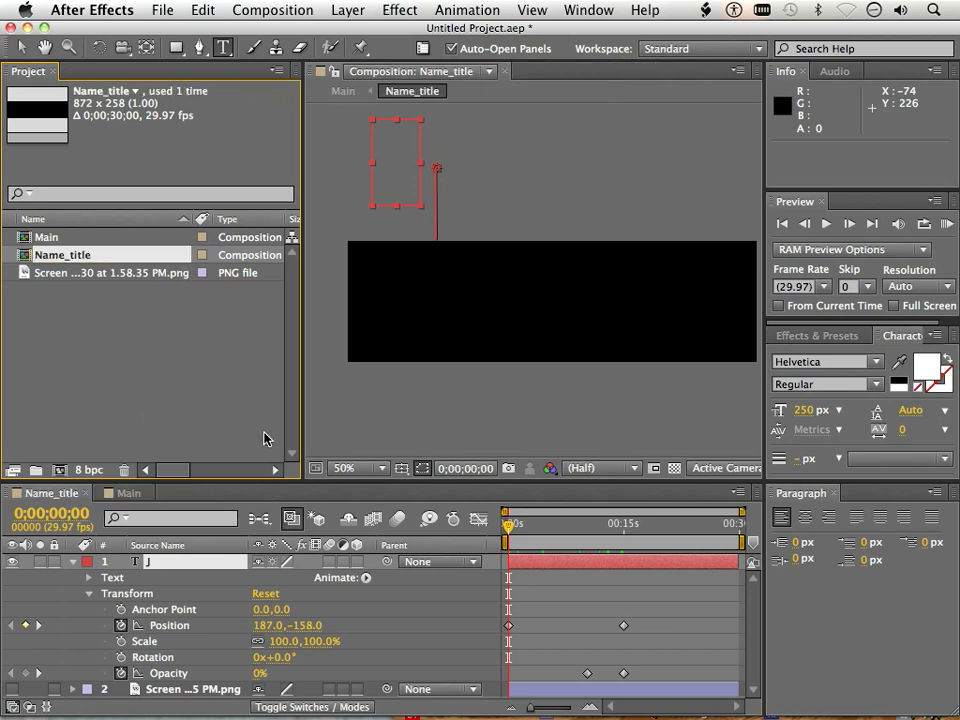
- Open the Main composition, expand the Name_title layer's Transform properties and return to the start of the timeline
{"action": "double_click", "coordinate": [44, 237]}
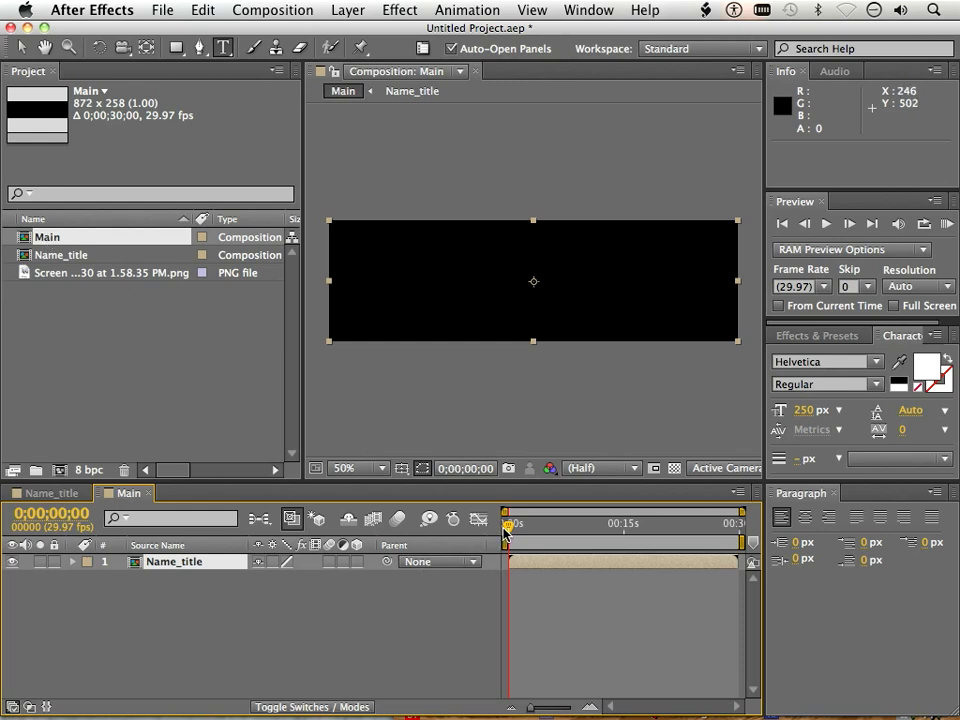
{"action": "left_click_drag", "start_coordinate": [508, 524], "coordinate": [519, 535]}
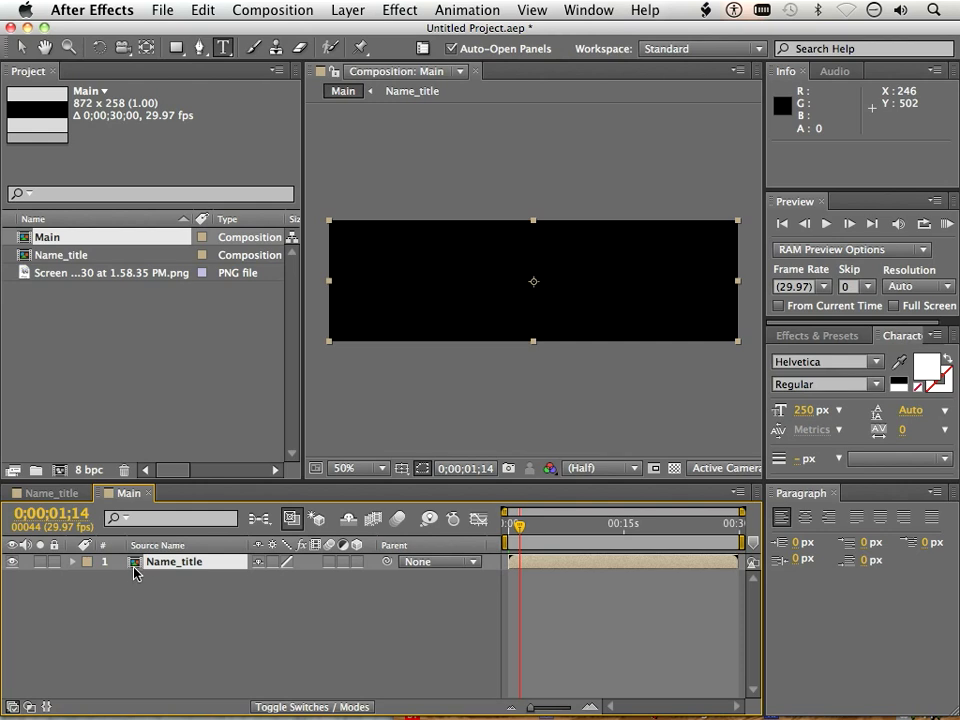
{"action": "left_click", "coordinate": [74, 562]}
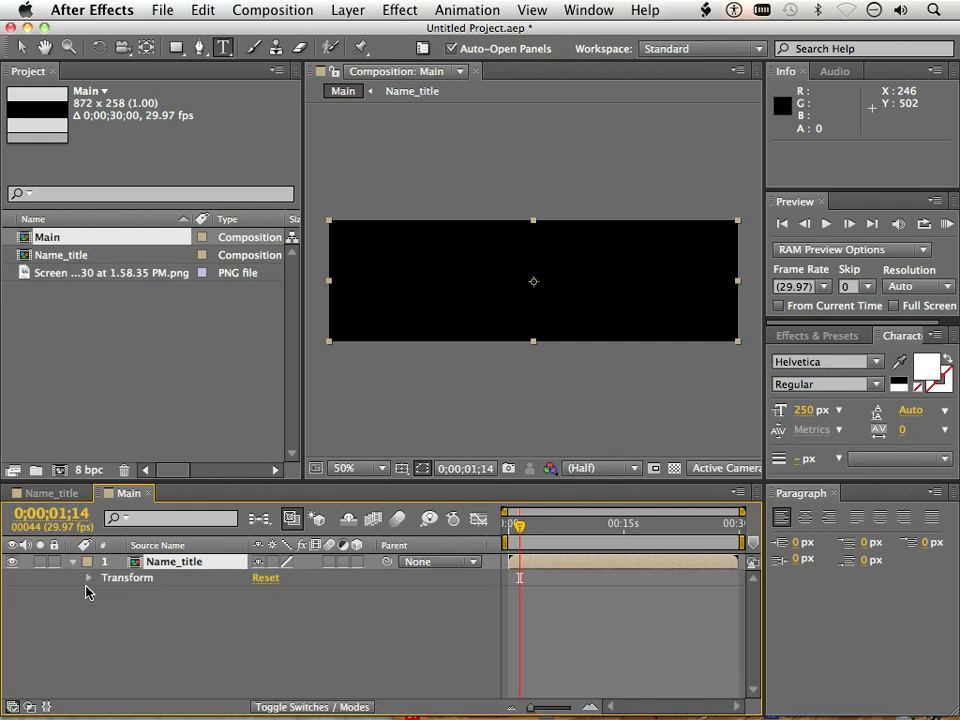
{"action": "left_click", "coordinate": [88, 578]}
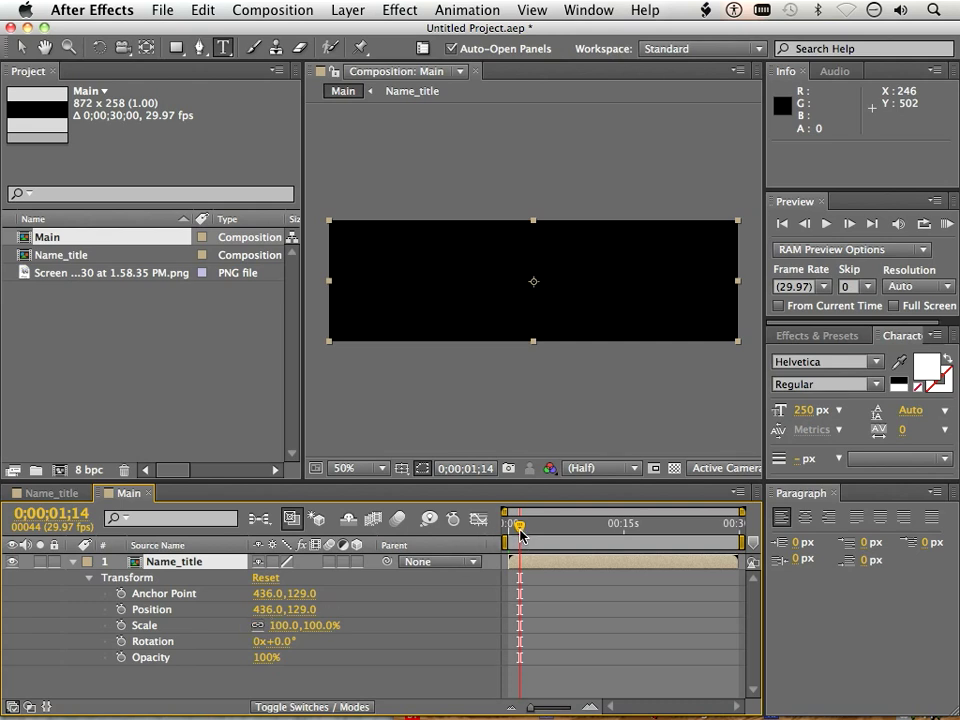
{"action": "left_click_drag", "start_coordinate": [514, 533], "coordinate": [492, 536]}
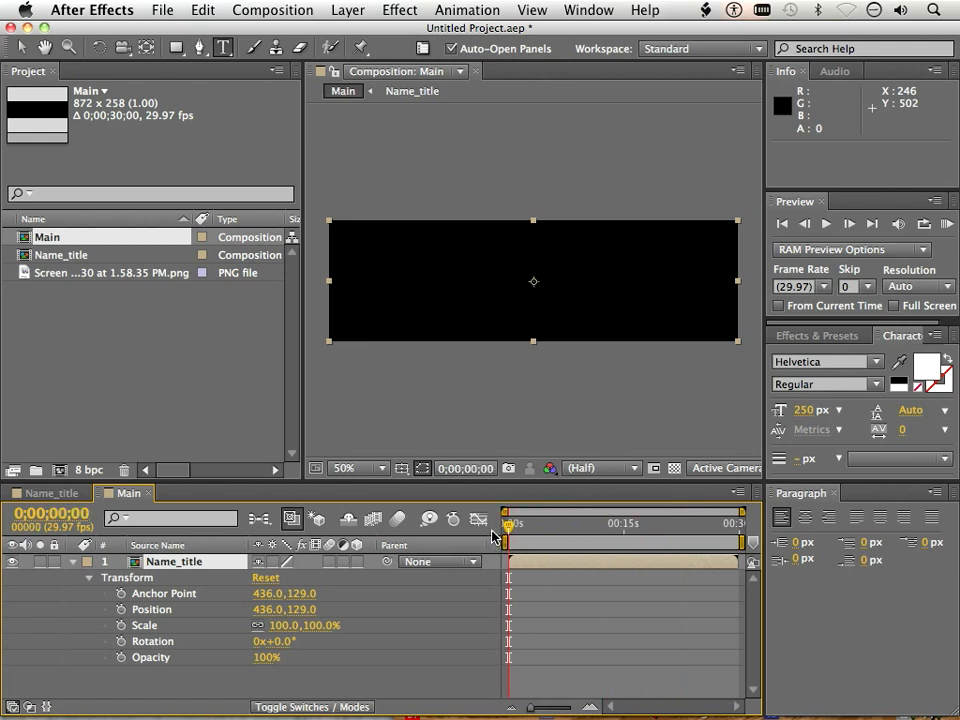
- Open the Name_title composition, move the current time to 0;00;13;12 and collapse the J layer's properties
{"action": "left_click", "coordinate": [60, 258]}
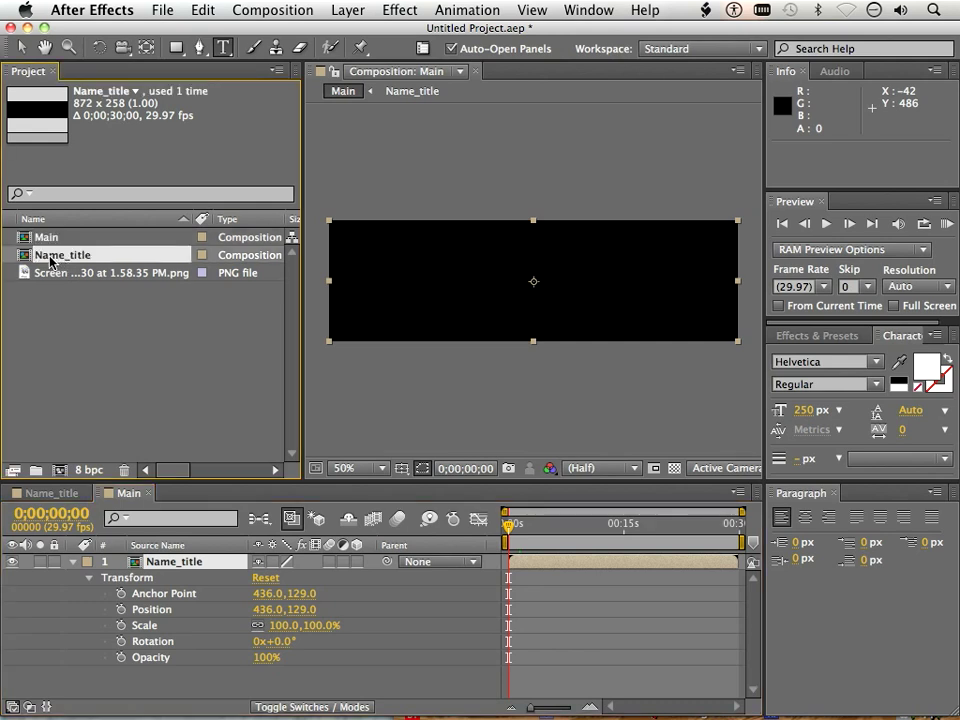
{"action": "double_click", "coordinate": [52, 257]}
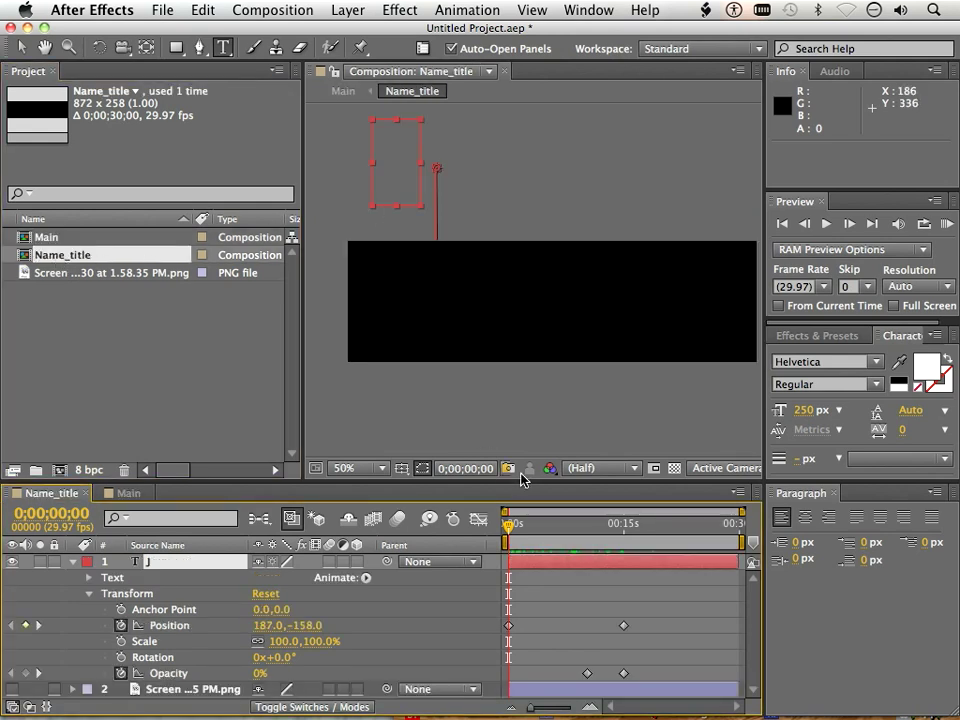
{"action": "left_click_drag", "start_coordinate": [511, 535], "coordinate": [611, 544]}
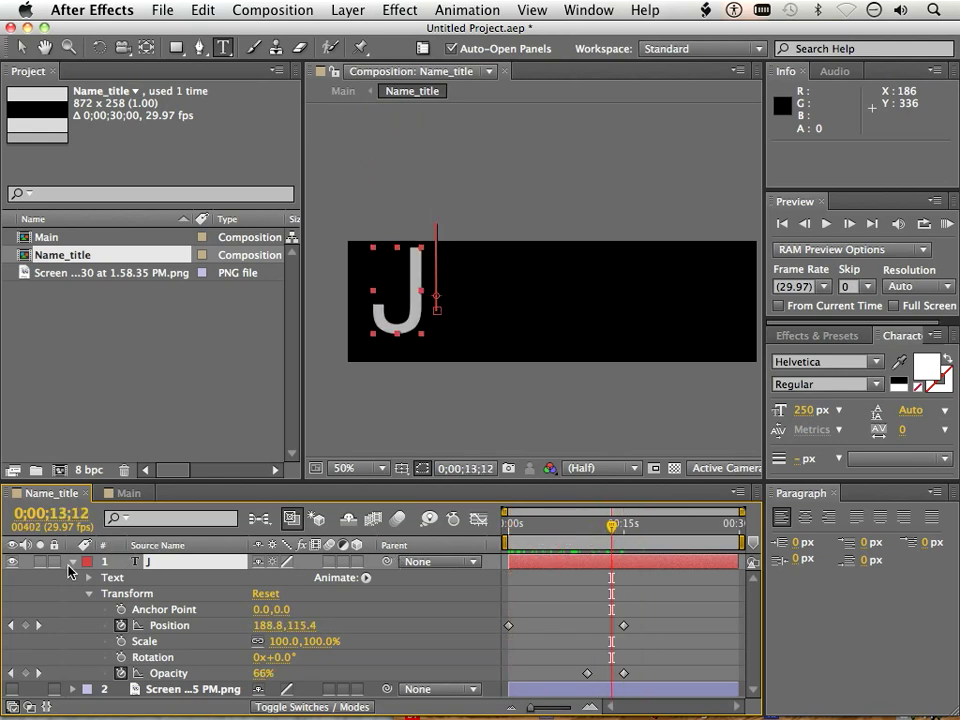
{"action": "left_click", "coordinate": [78, 562]}
{"action": "left_click", "coordinate": [76, 562]}
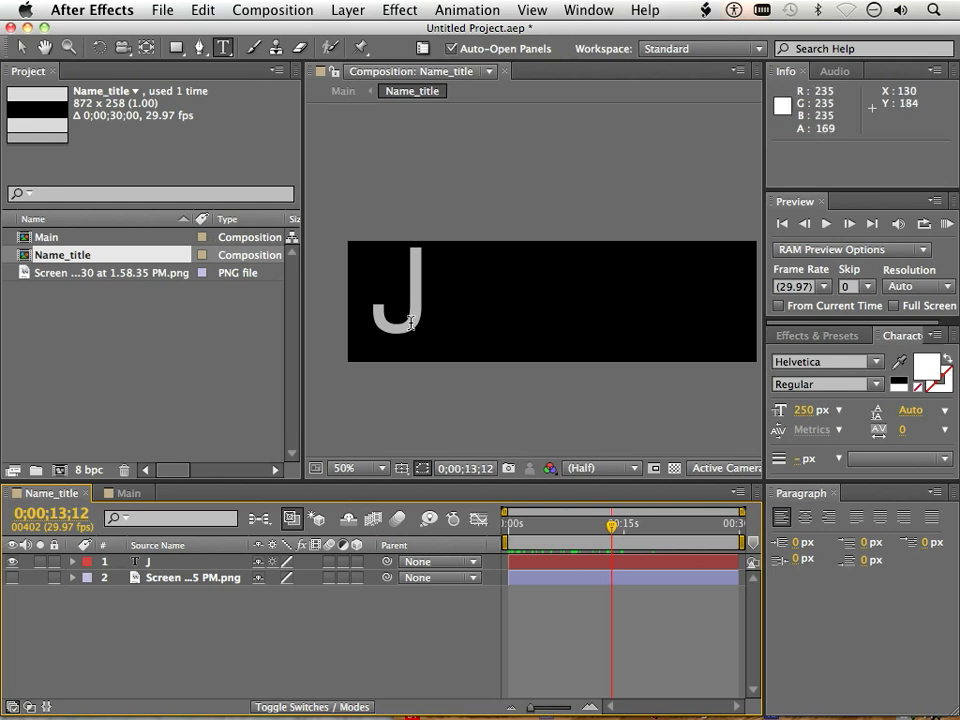
- Duplicate the J text layer and move the copy about 142 px to the right of the original letter
{"action": "left_click", "coordinate": [21, 47]}
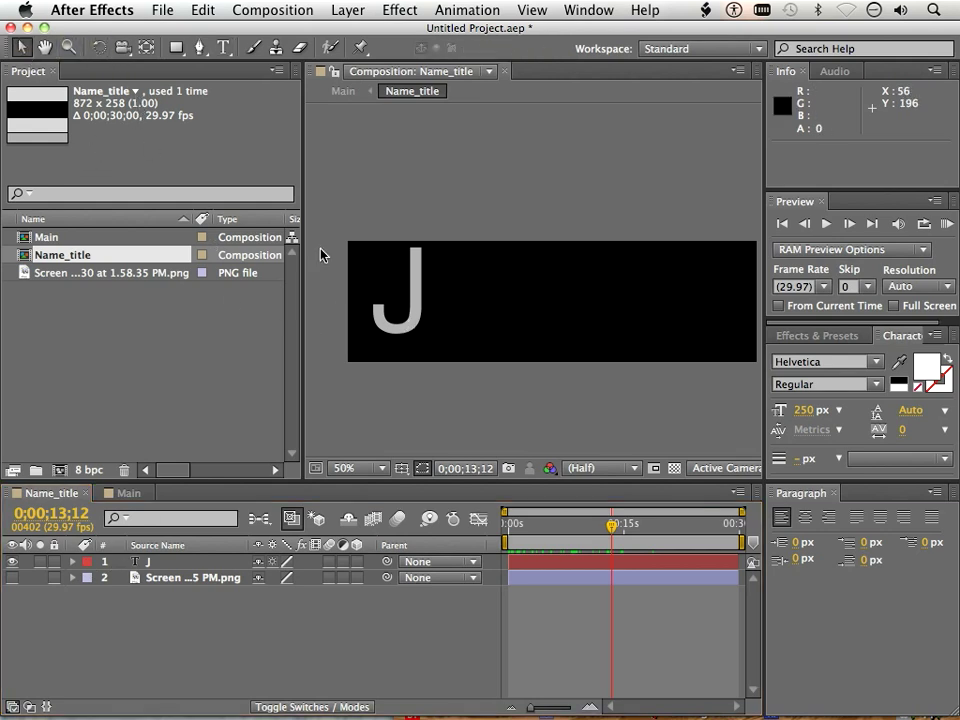
{"action": "left_click", "coordinate": [418, 315]}
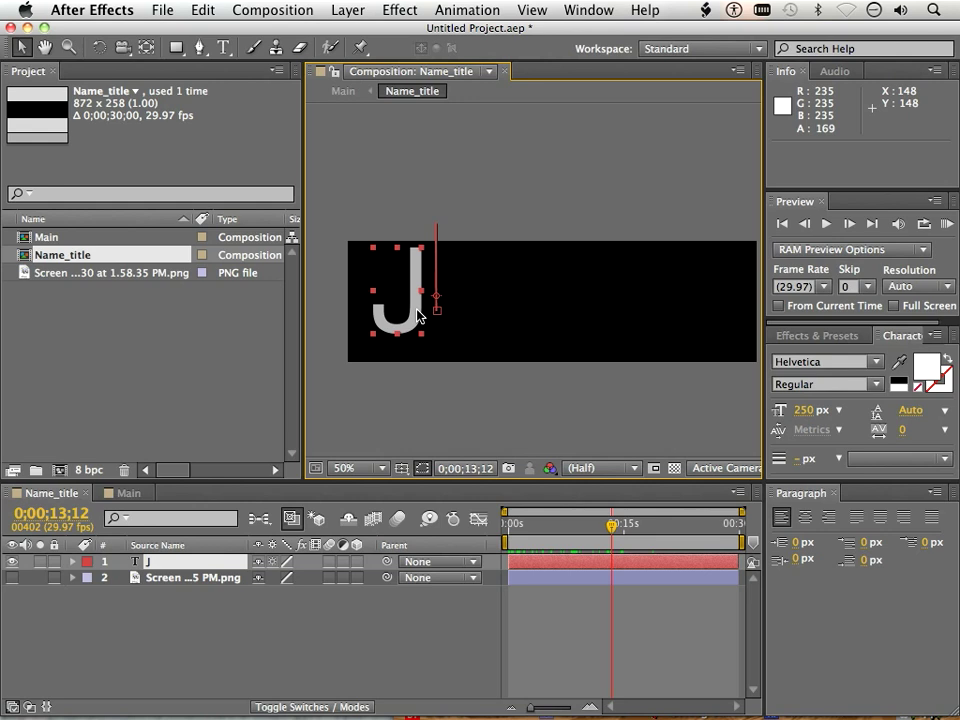
{"action": "key", "text": "cmd+c"}
{"action": "key", "text": "cmd+v"}
{"action": "left_click_drag", "start_coordinate": [418, 315], "coordinate": [481, 313]}
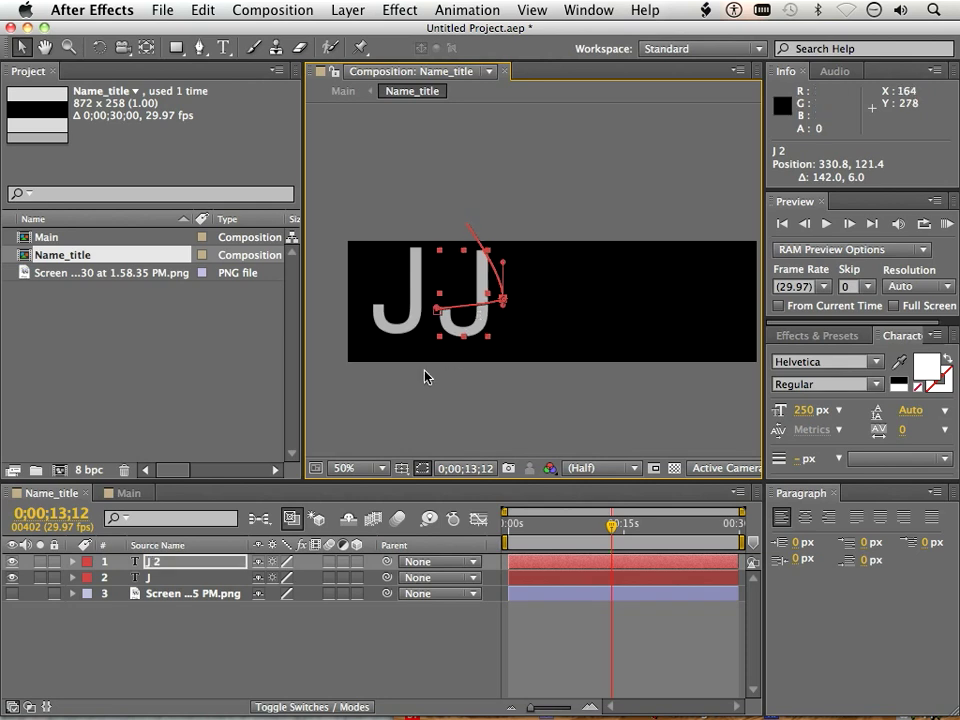
- Replace the duplicated layer's text with the letter A and slightly reduce its text box
{"action": "double_click", "coordinate": [163, 568]}
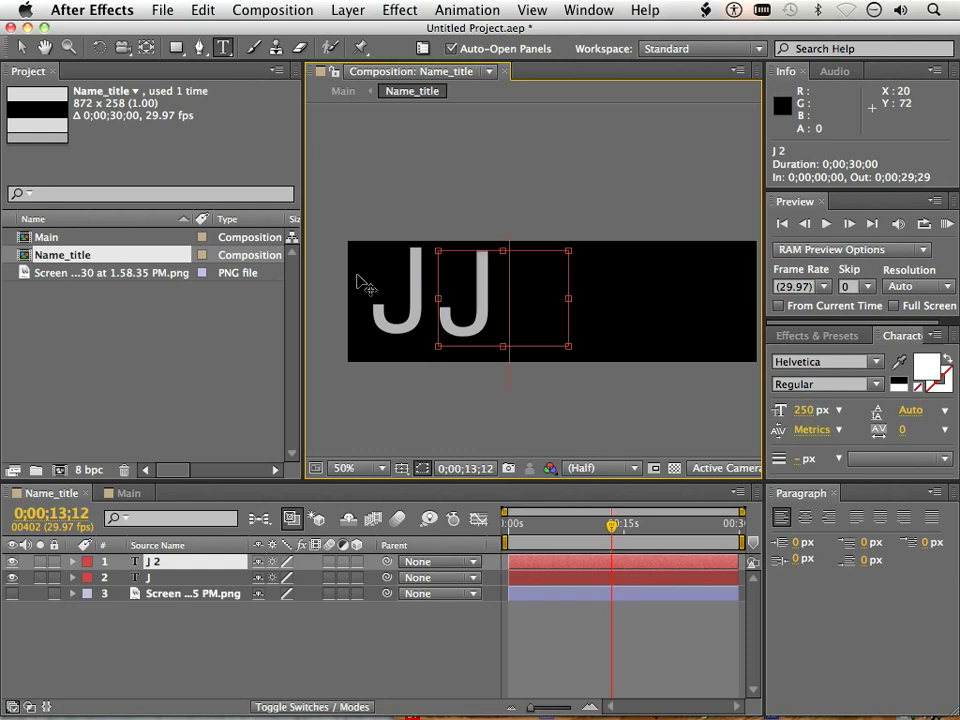
{"action": "type", "text": "A"}
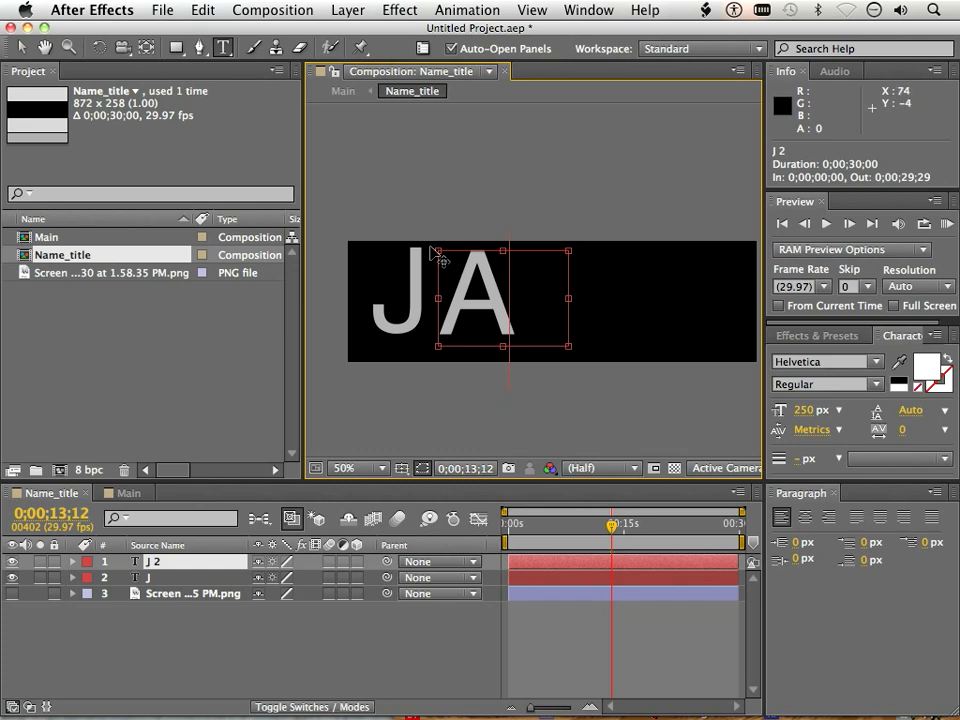
{"action": "mouse_move", "coordinate": [566, 249]}
{"action": "left_mouse_down"}
{"action": "mouse_move", "coordinate": [514, 263]}
{"action": "mouse_move", "coordinate": [569, 251]}
{"action": "left_mouse_up"}
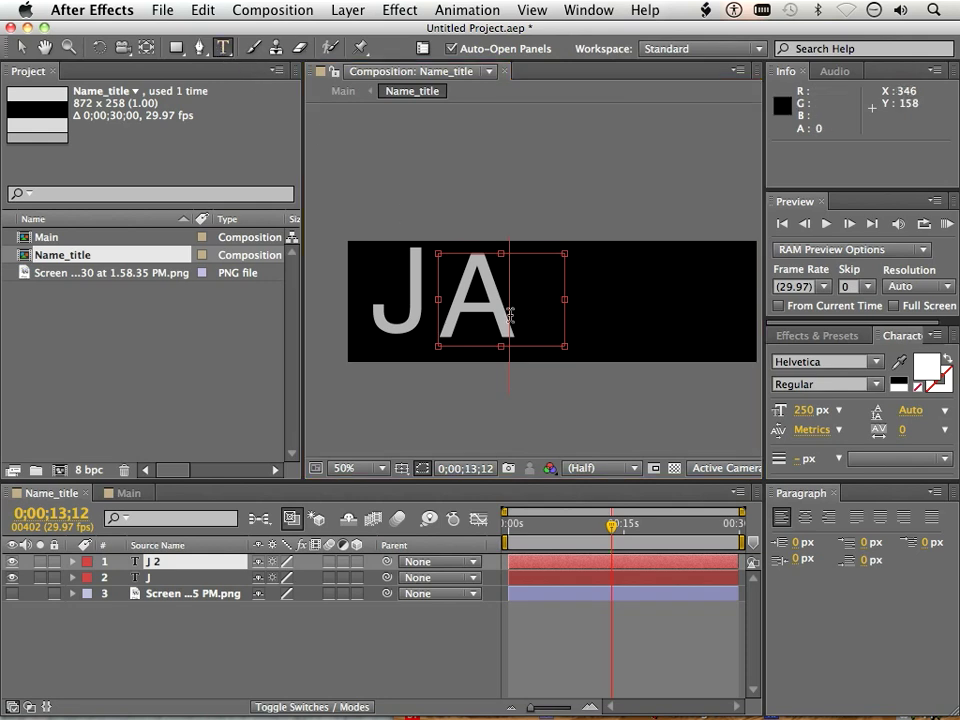
- Set the font size of the letter A to 200 px
{"action": "left_click_drag", "start_coordinate": [508, 317], "coordinate": [403, 304]}
{"action": "left_click", "coordinate": [807, 416]}
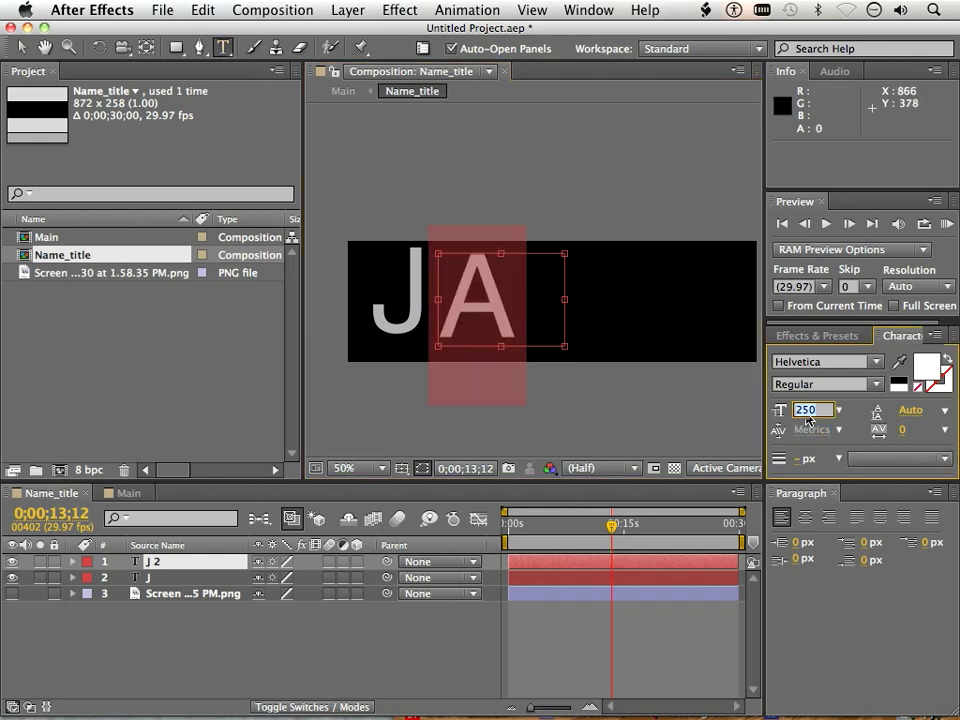
{"action": "type", "text": "200"}
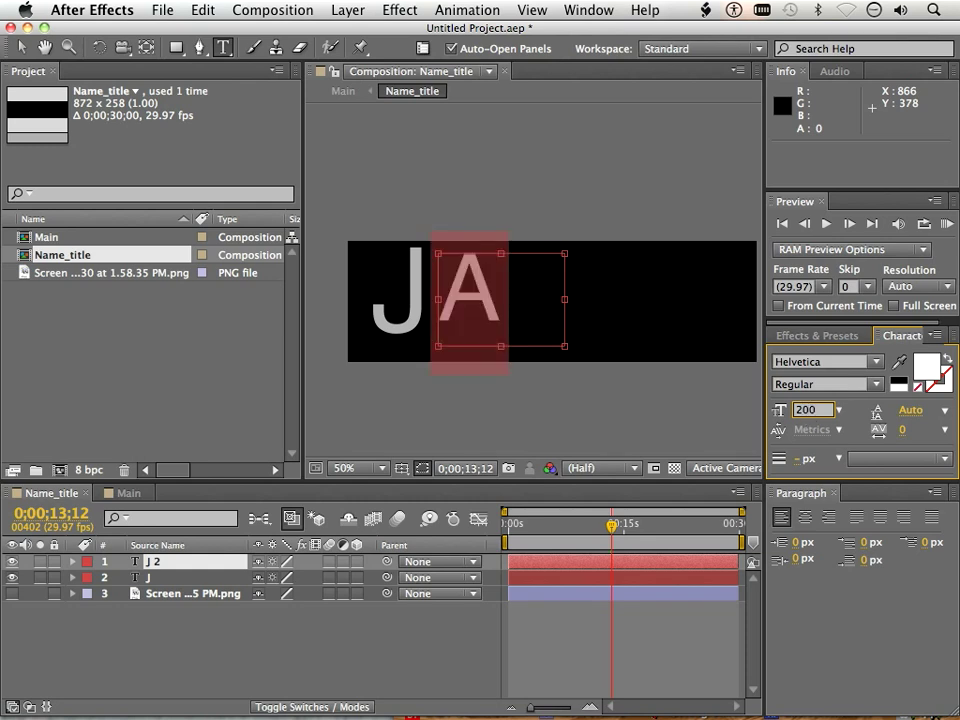
- Set the font size of the letter A to 150 px and finish editing the text
{"action": "key", "text": "BackSpace"}
{"action": "key", "text": "BackSpace"}
{"action": "key", "text": "BackSpace"}
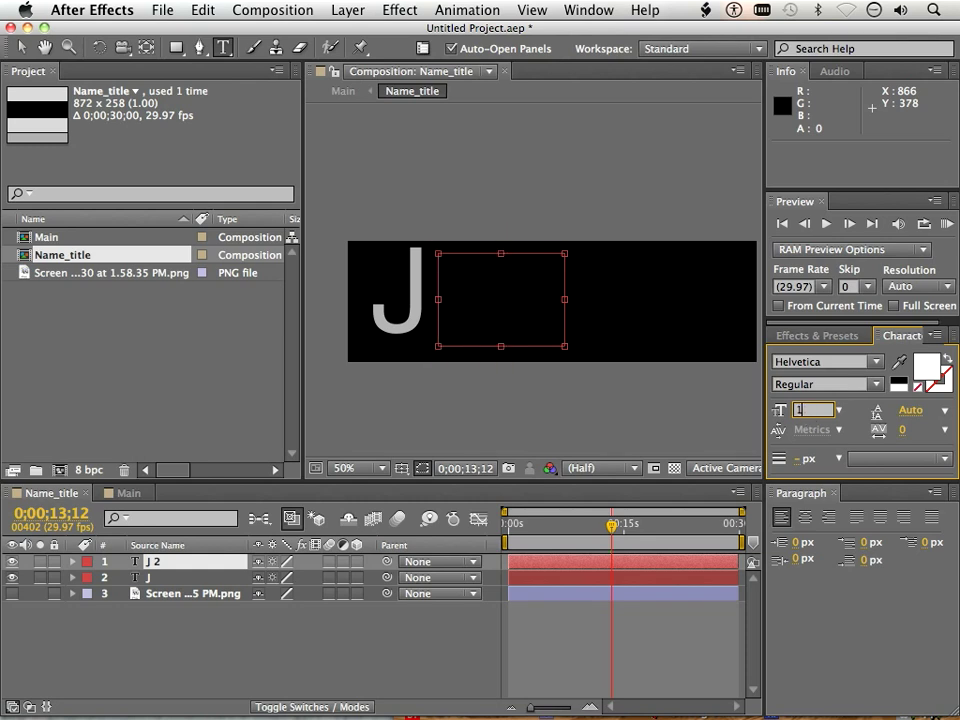
{"action": "type", "text": "150"}
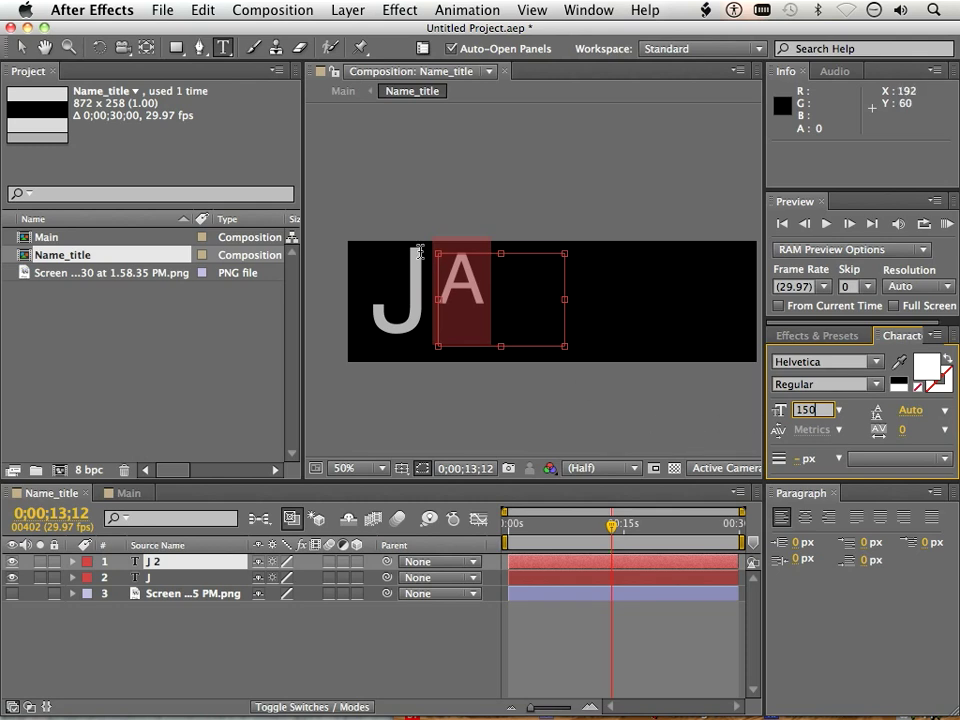
{"action": "left_click", "coordinate": [22, 47]}
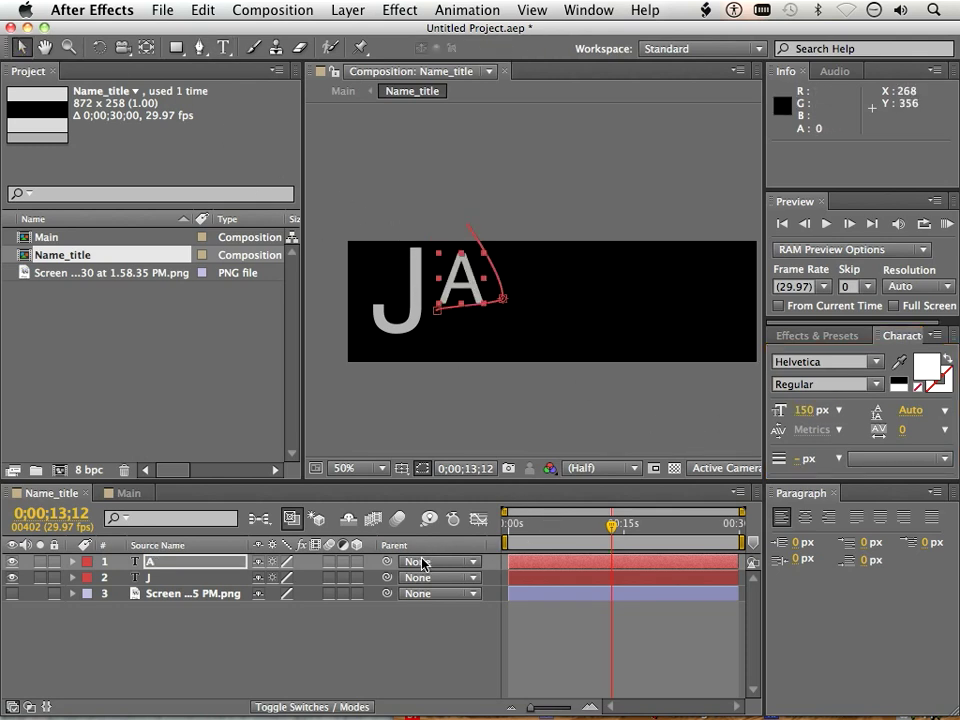
- Reveal the A layer's transform properties and delete all of its Position keyframes
{"action": "left_click", "coordinate": [72, 563]}
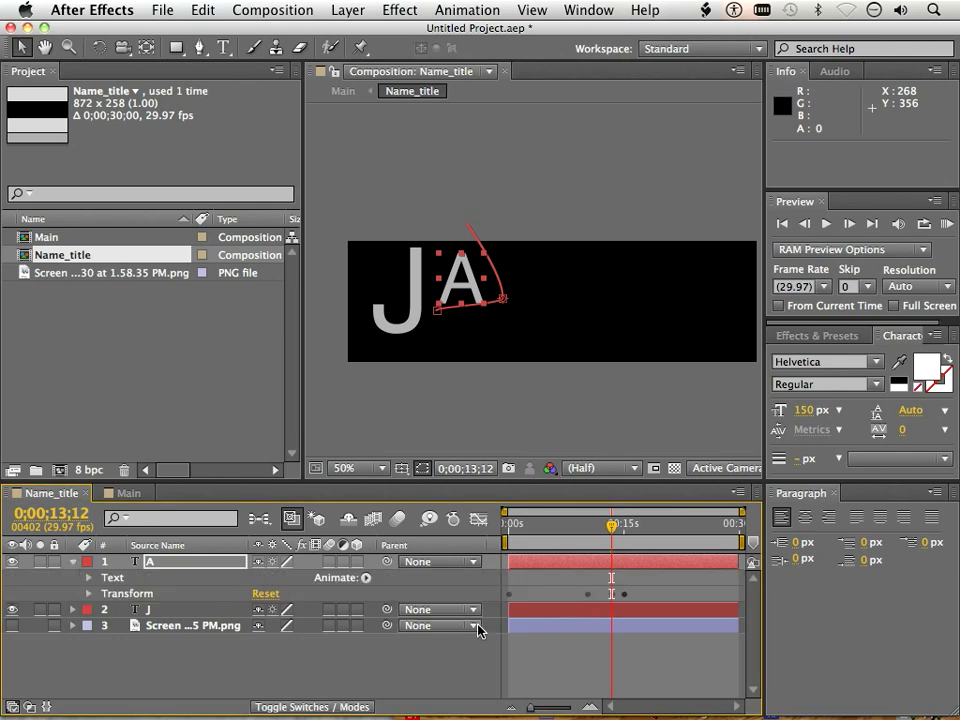
{"action": "mouse_move", "coordinate": [613, 525]}
{"action": "left_mouse_down"}
{"action": "mouse_move", "coordinate": [541, 527]}
{"action": "mouse_move", "coordinate": [639, 540]}
{"action": "mouse_move", "coordinate": [609, 540]}
{"action": "left_mouse_up"}
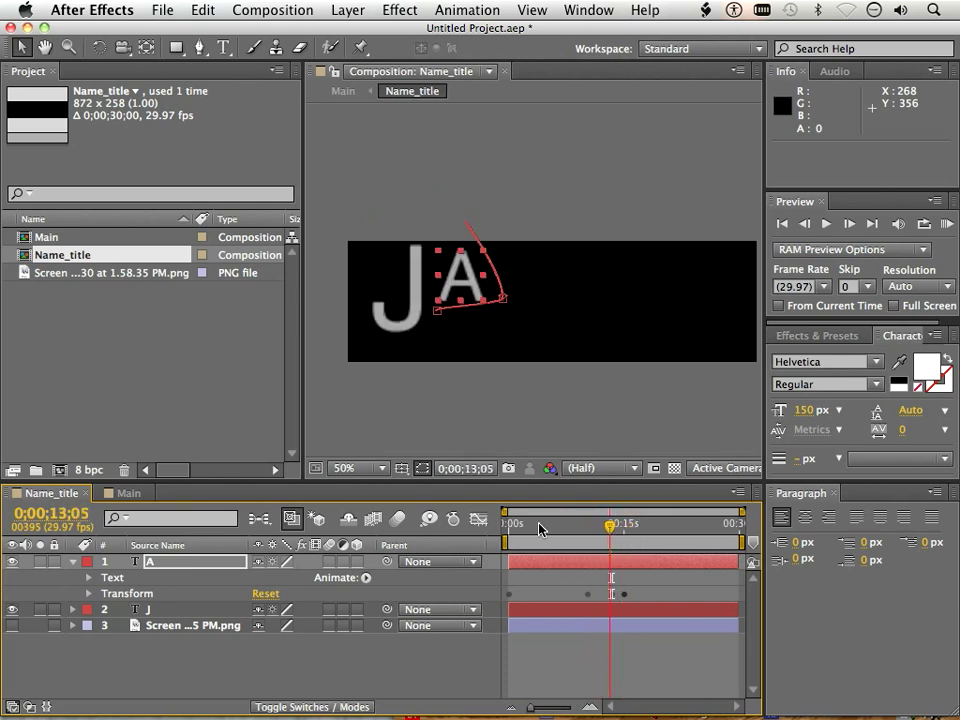
{"action": "left_click", "coordinate": [89, 593]}
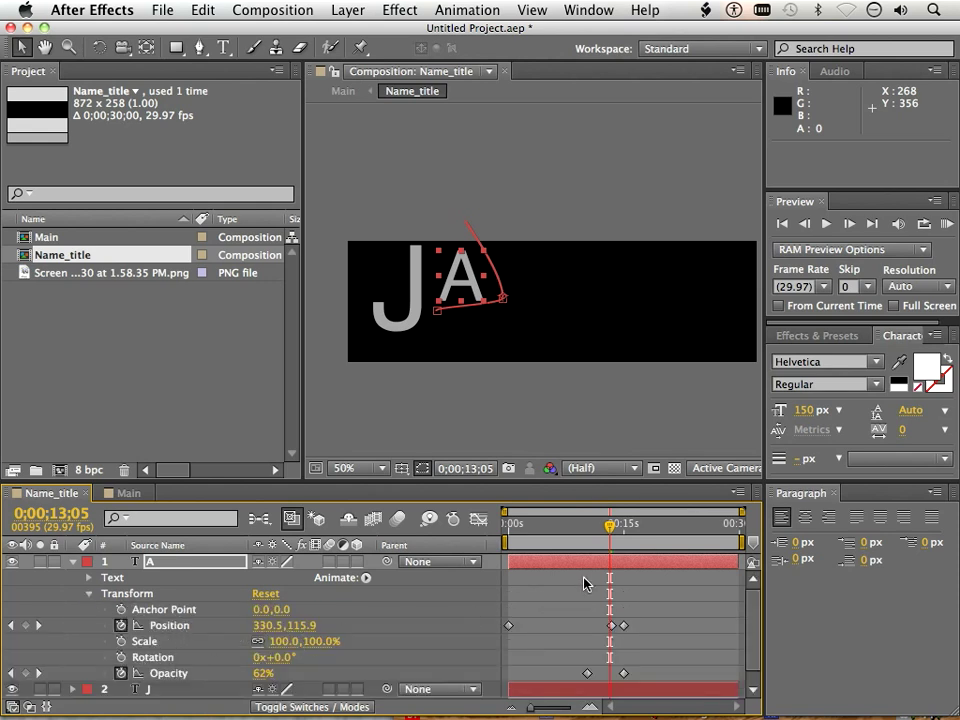
{"action": "left_click", "coordinate": [612, 627]}
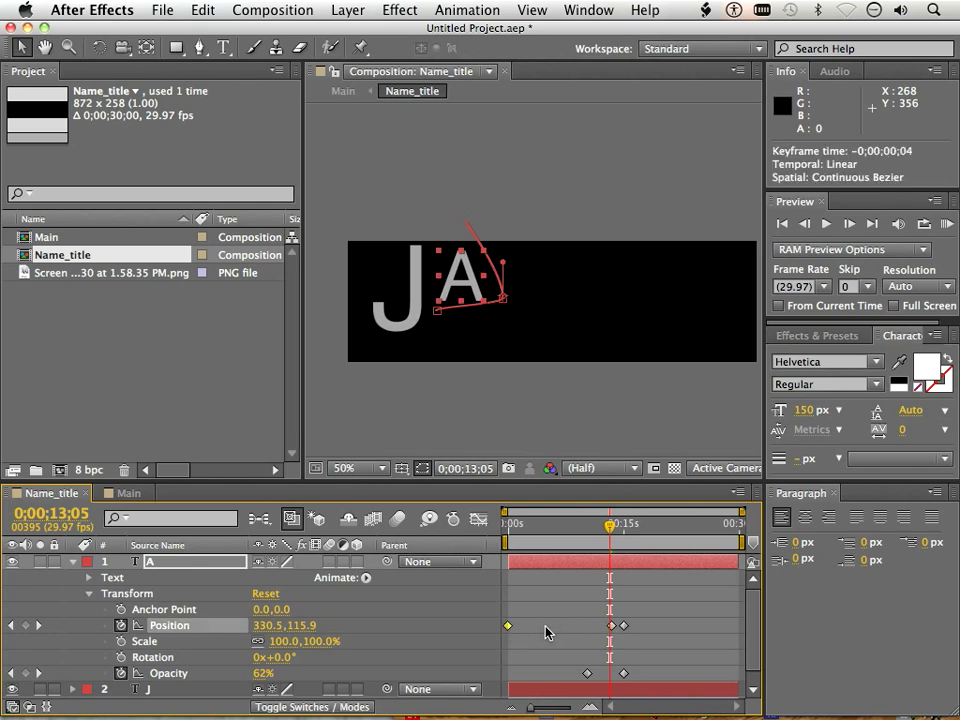
{"action": "left_click_drag", "start_coordinate": [665, 628], "coordinate": [507, 635]}
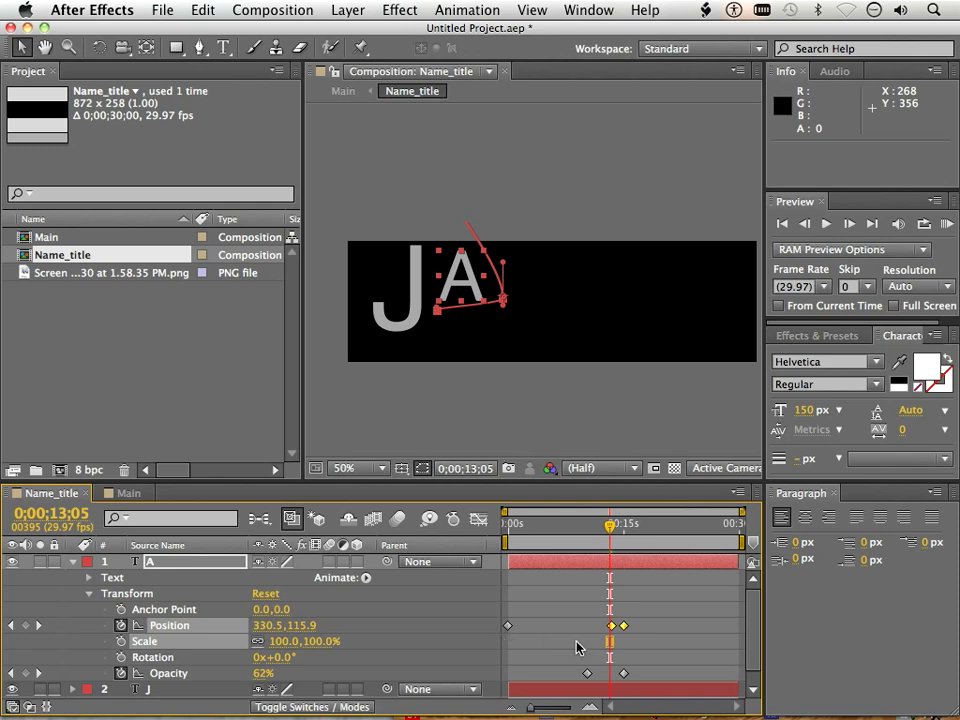
{"action": "key", "text": "Delete"}
{"action": "left_click", "coordinate": [507, 625]}
{"action": "key", "text": "Delete"}
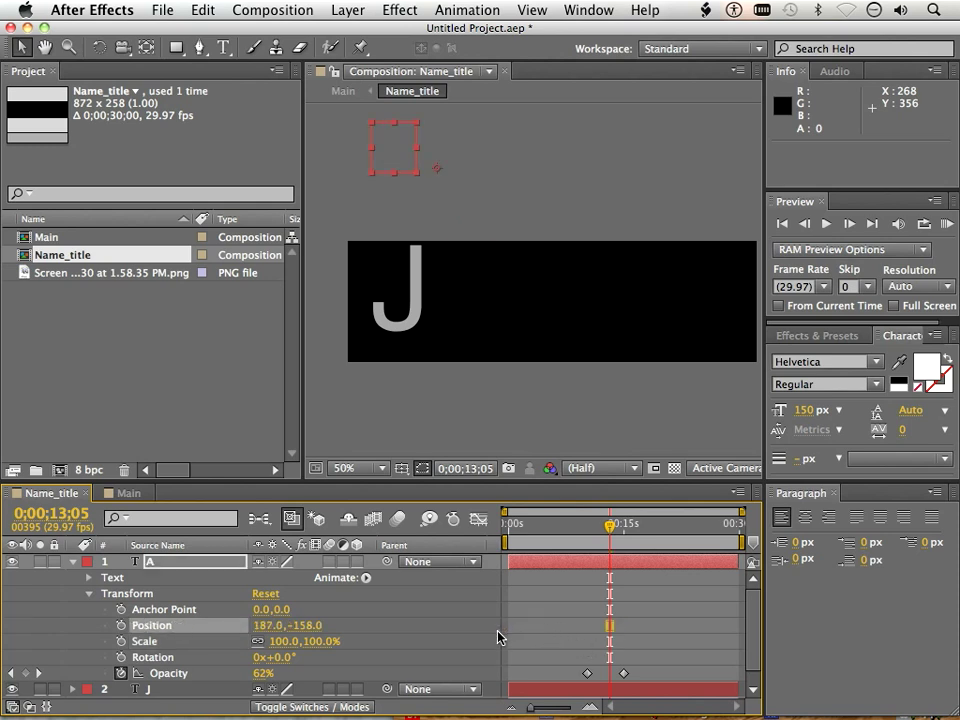
- At 0;00;00;00, move the letter A above the frame to about 653, -158 and start keyframing its Position
{"action": "left_click_drag", "start_coordinate": [607, 528], "coordinate": [495, 527]}
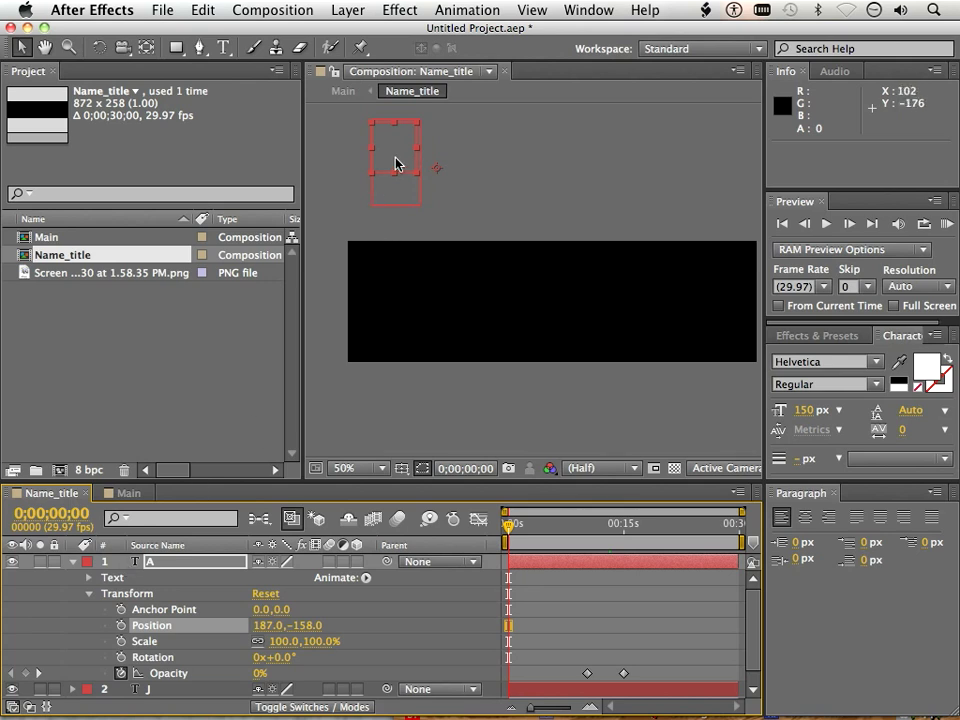
{"action": "left_click_drag", "start_coordinate": [394, 161], "coordinate": [618, 163]}
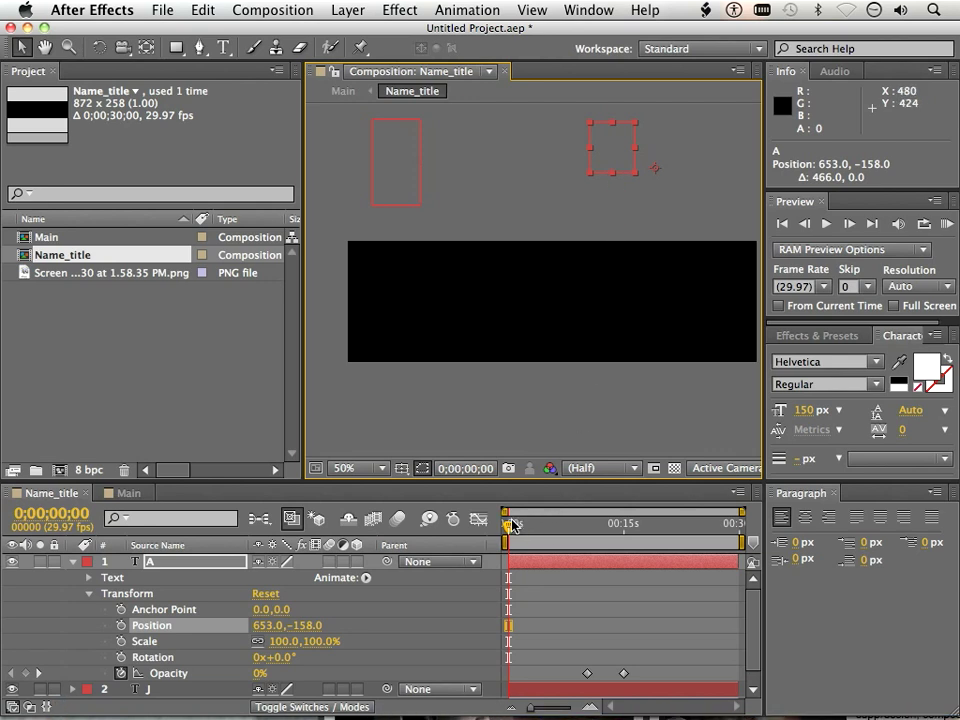
{"action": "left_click_drag", "start_coordinate": [508, 528], "coordinate": [509, 528]}
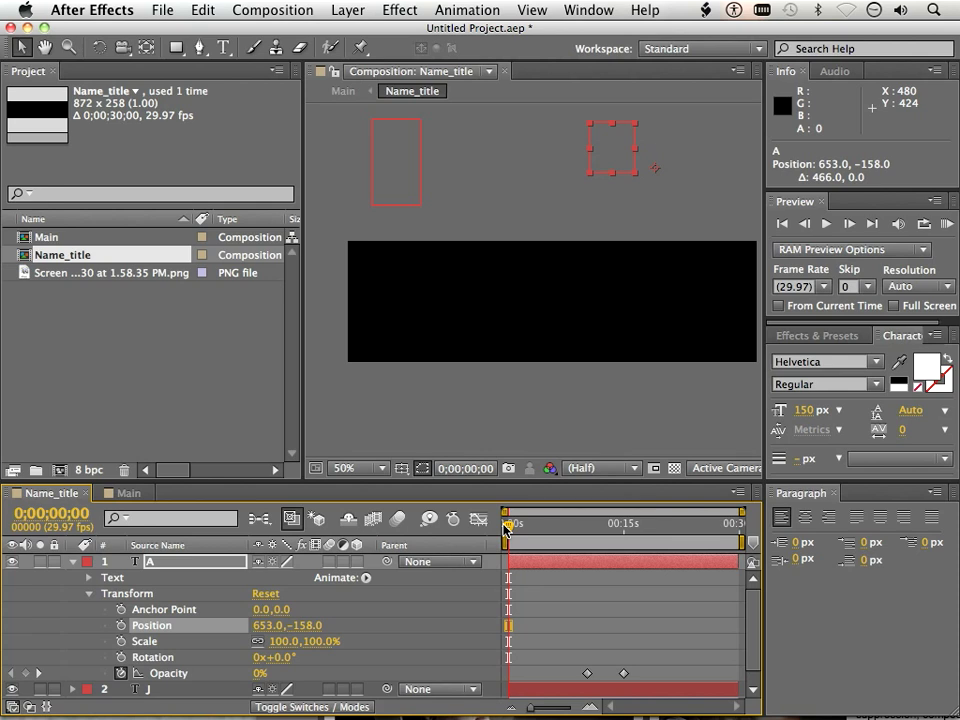
{"action": "left_click", "coordinate": [121, 625]}
- Keyframe the A layer's Position at about 311, 128 at 0;00;15;00 and about 514, 88 at 0;00;08;27, and collapse its properties
{"action": "left_click_drag", "start_coordinate": [517, 531], "coordinate": [628, 553]}
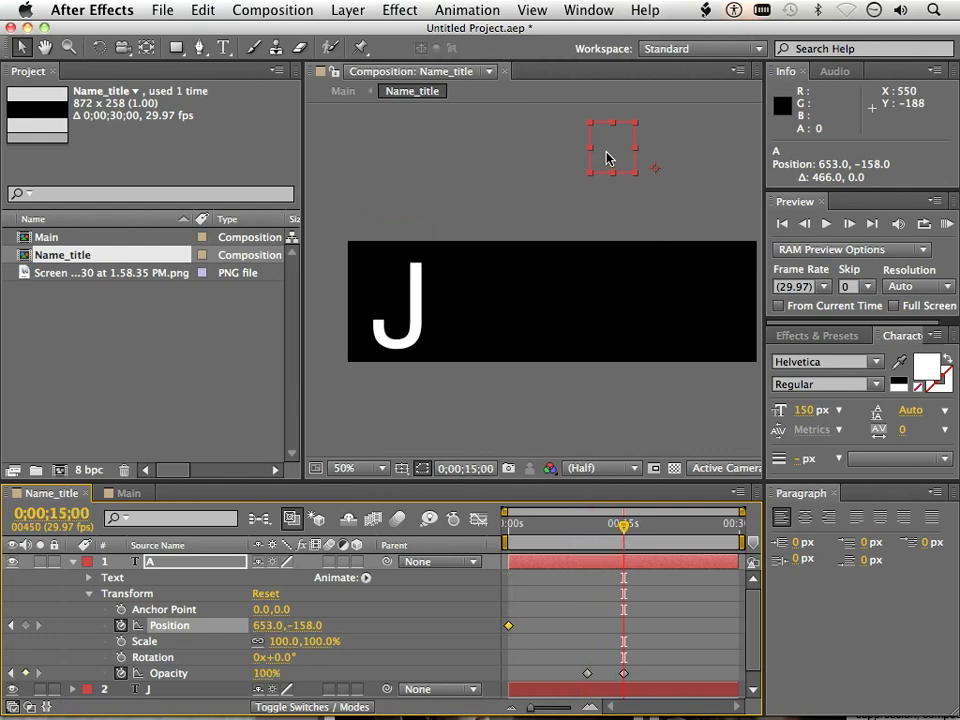
{"action": "left_click_drag", "start_coordinate": [619, 146], "coordinate": [447, 289]}
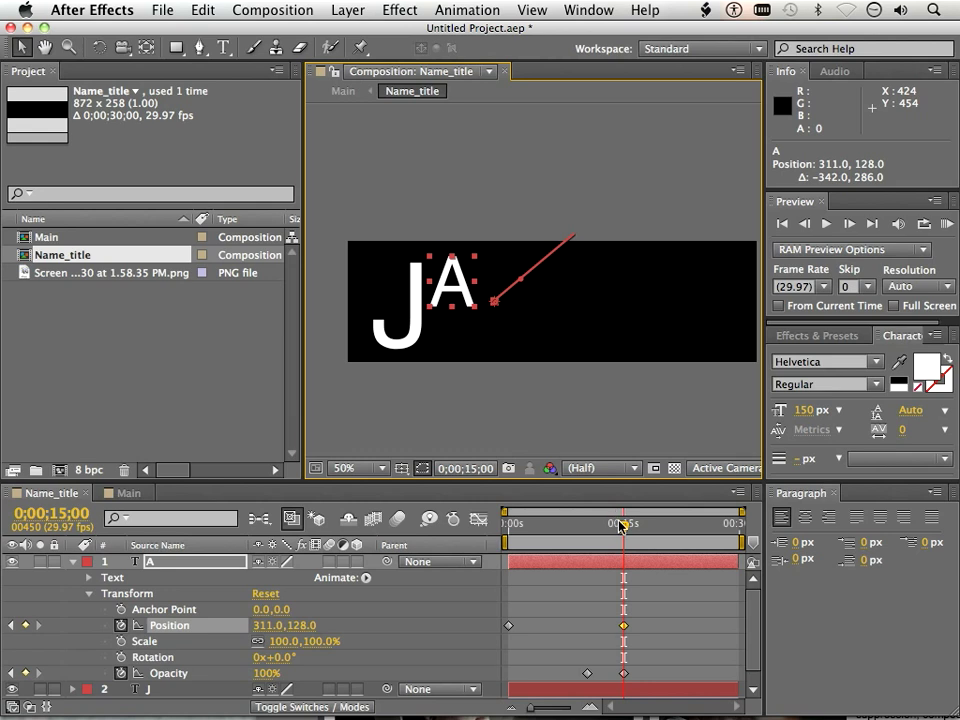
{"action": "left_click_drag", "start_coordinate": [624, 527], "coordinate": [576, 529]}
{"action": "left_click_drag", "start_coordinate": [530, 238], "coordinate": [558, 270]}
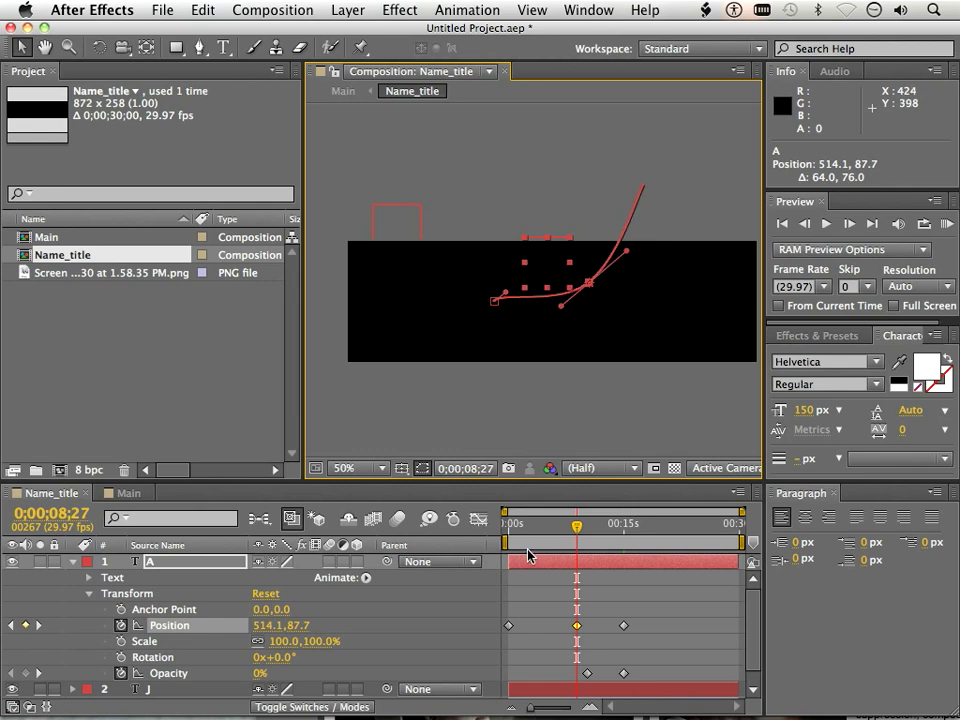
{"action": "left_click_drag", "start_coordinate": [577, 531], "coordinate": [664, 524]}
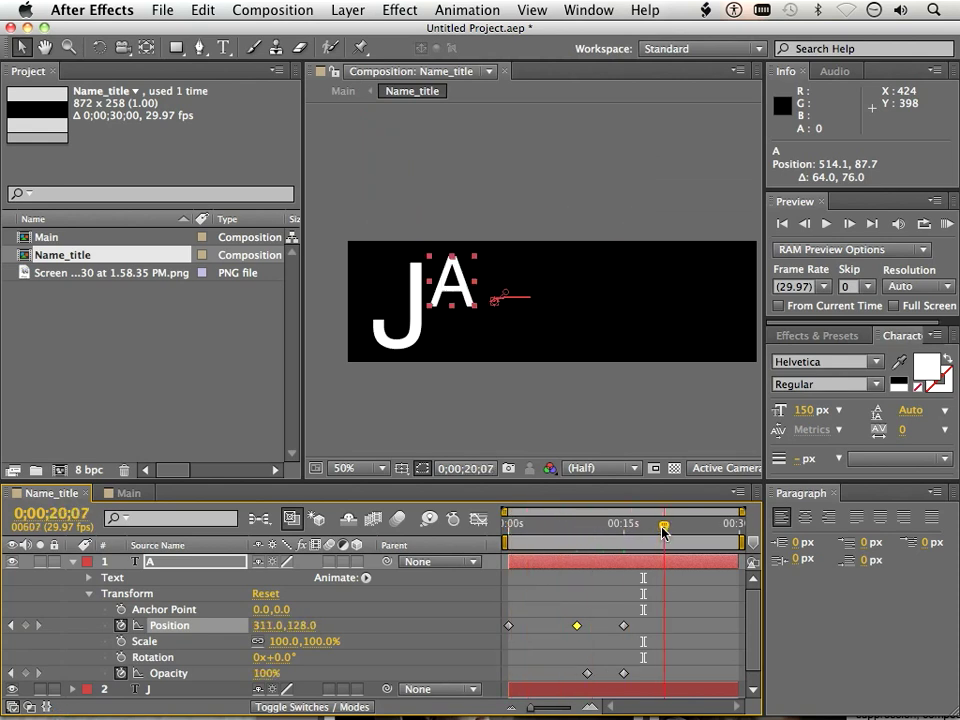
{"action": "left_click", "coordinate": [75, 563]}
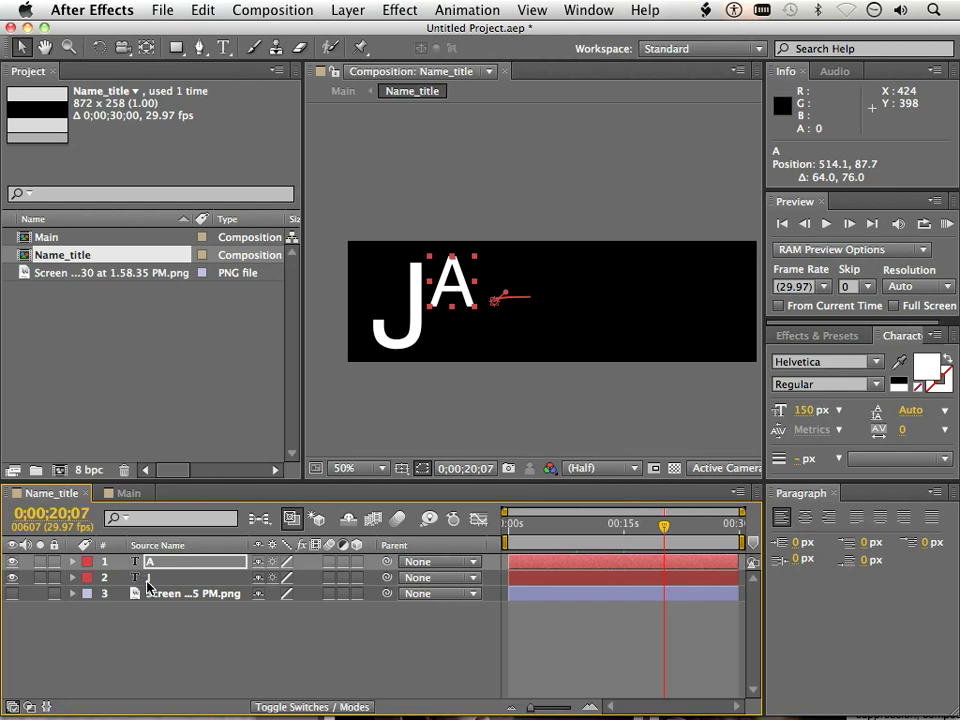
- Open the Main composition, collapse the Name_title layer's properties and move the current time to 0;00;17;05
{"action": "double_click", "coordinate": [46, 237]}
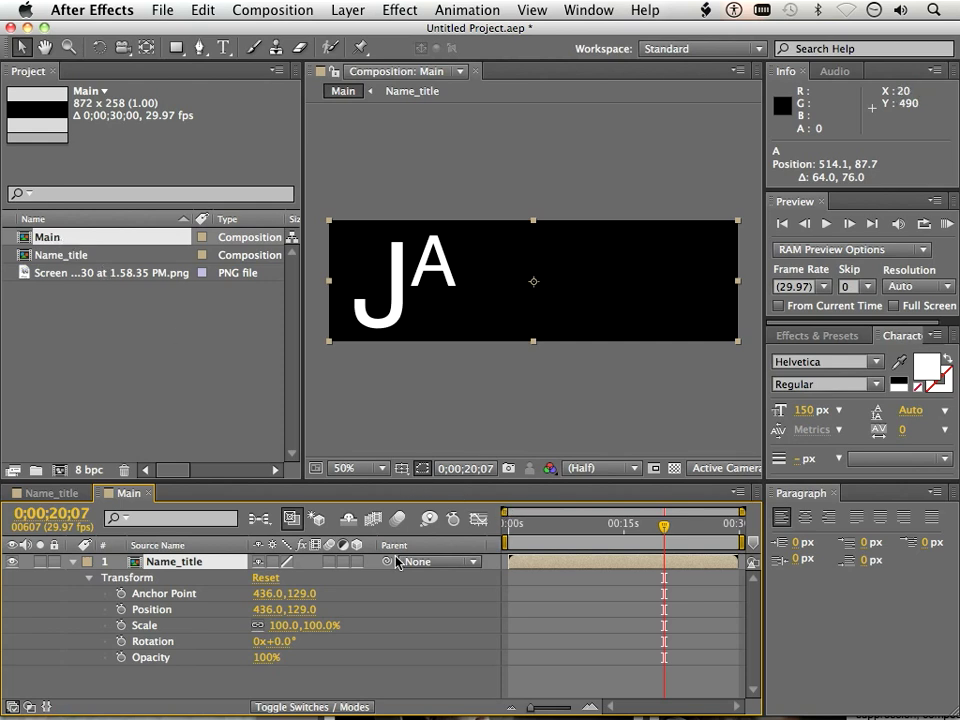
{"action": "left_click", "coordinate": [74, 562]}
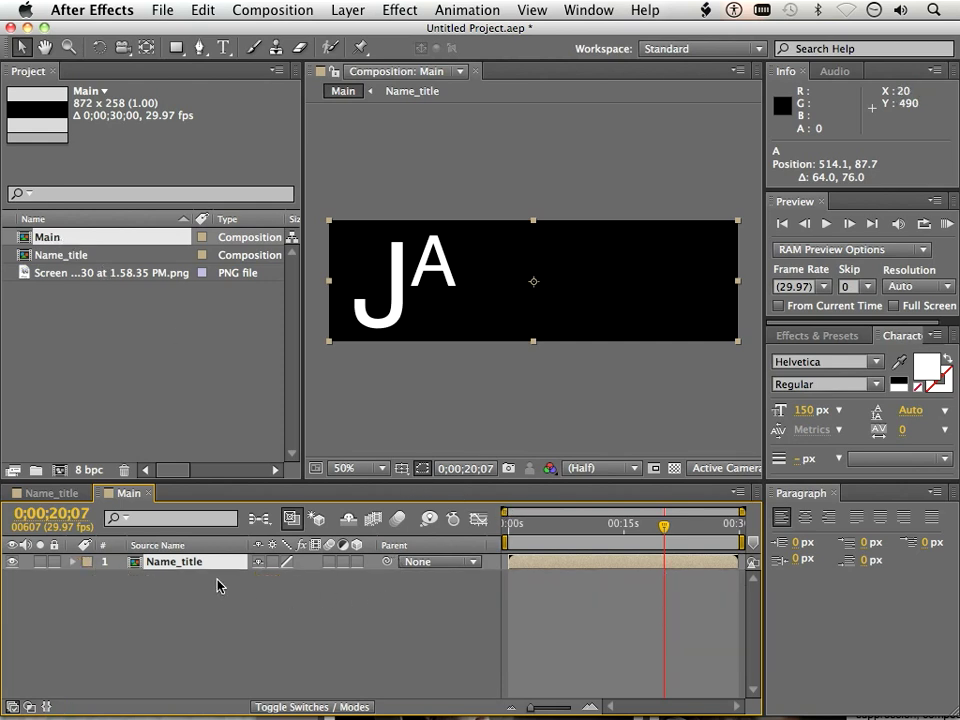
{"action": "left_click_drag", "start_coordinate": [665, 530], "coordinate": [639, 527]}
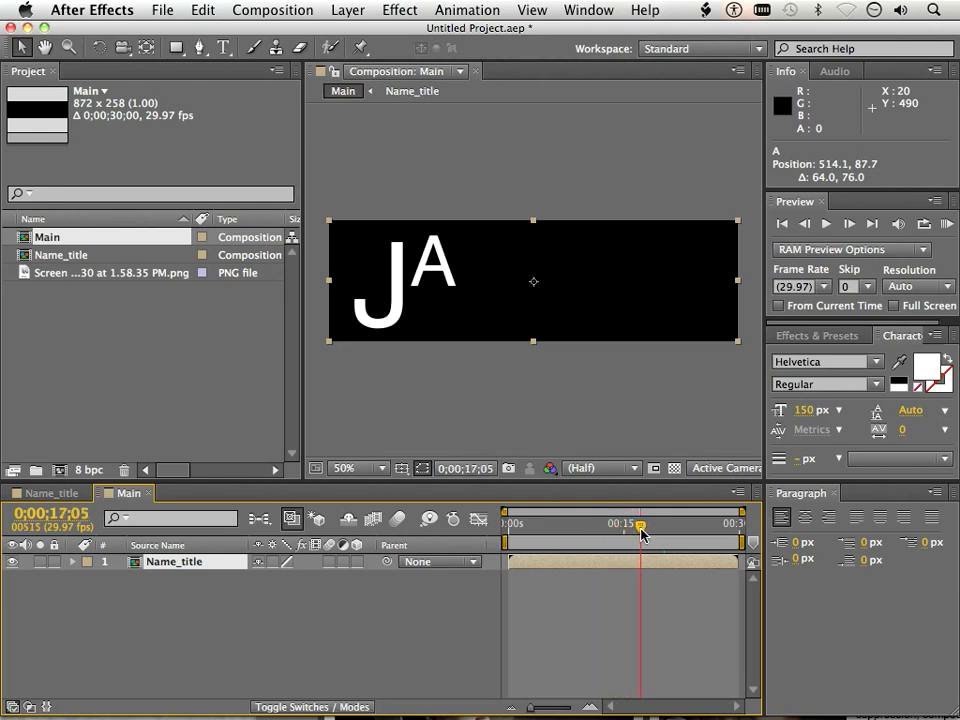